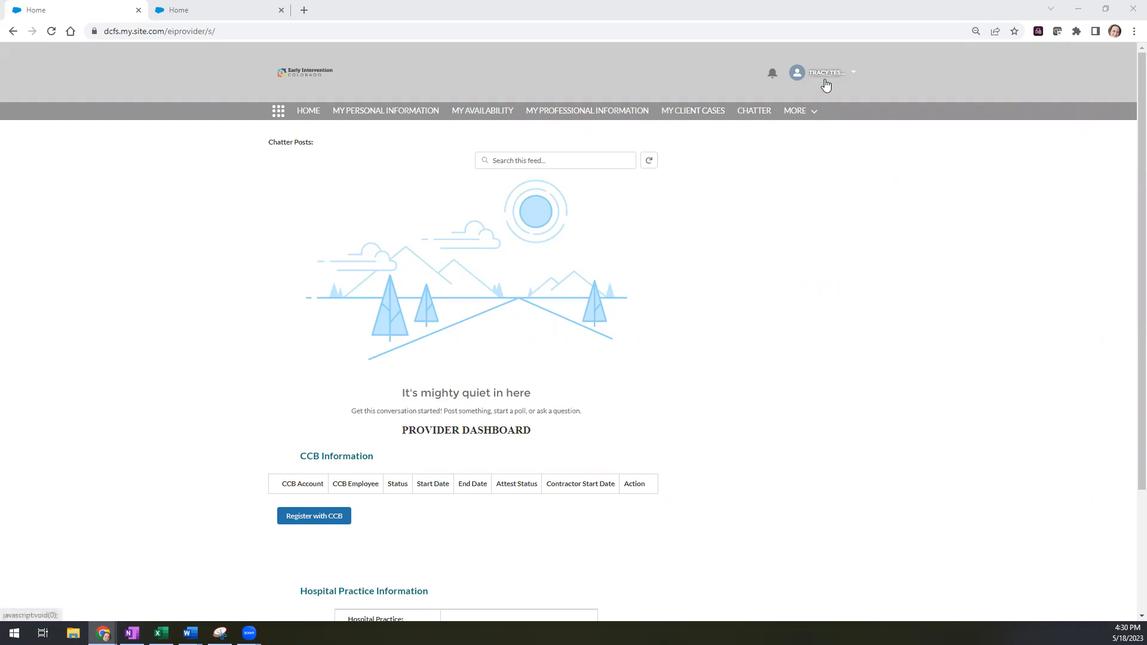
- Open the client cases and filter the list to Evaluation/Assessment / Initial IFSP after checking the active cases
{"action": "left_click", "coordinate": [695, 114]}
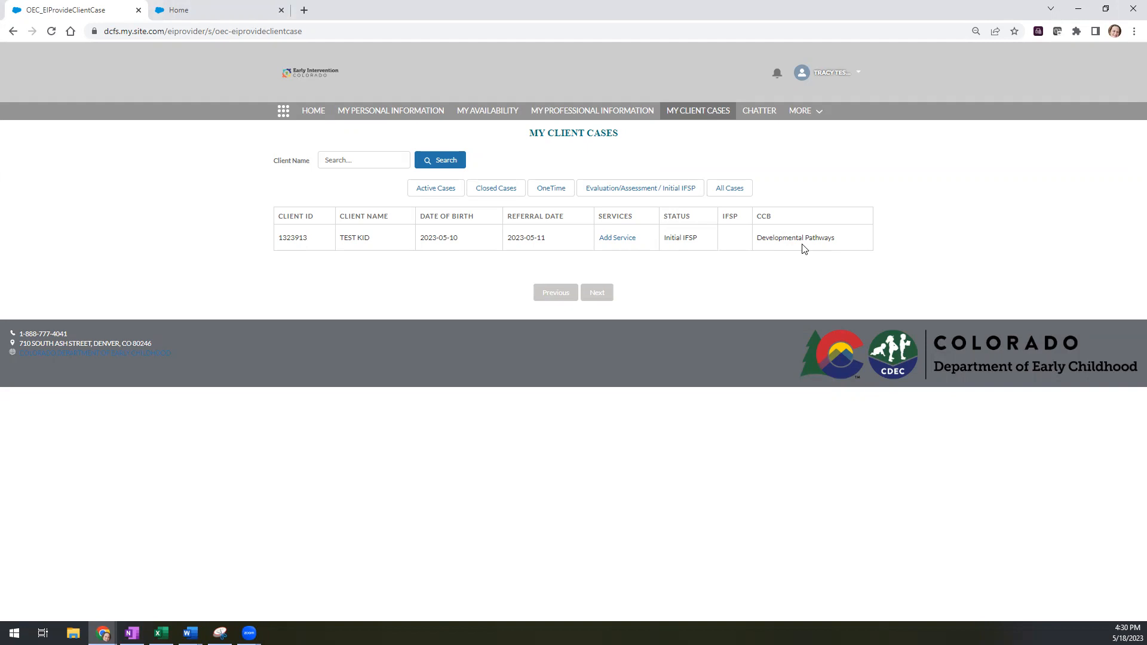
{"action": "left_click", "coordinate": [437, 190]}
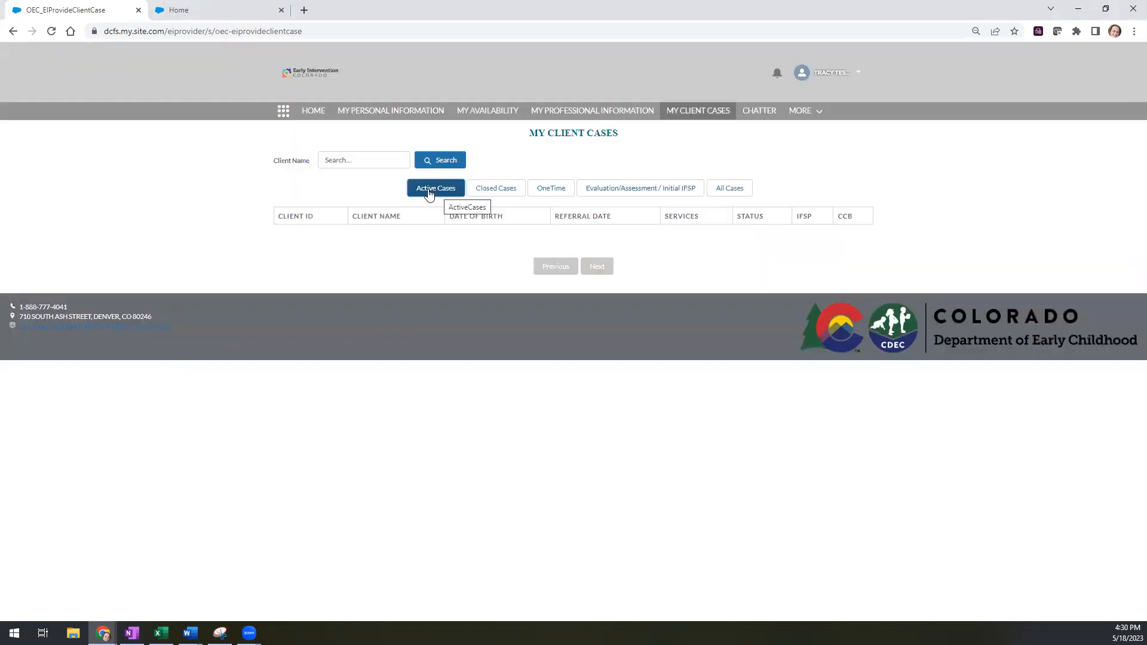
{"action": "left_click", "coordinate": [628, 194]}
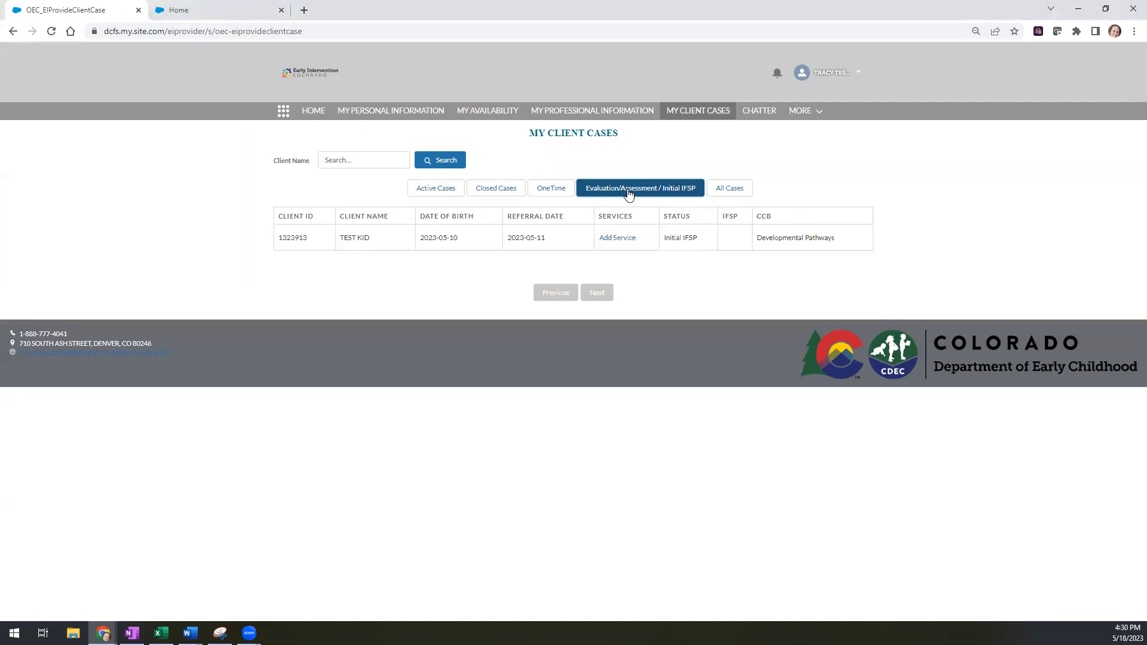
- Start a new service activity for the listed test client and set its date to May 18, 2023
{"action": "left_click", "coordinate": [618, 237]}
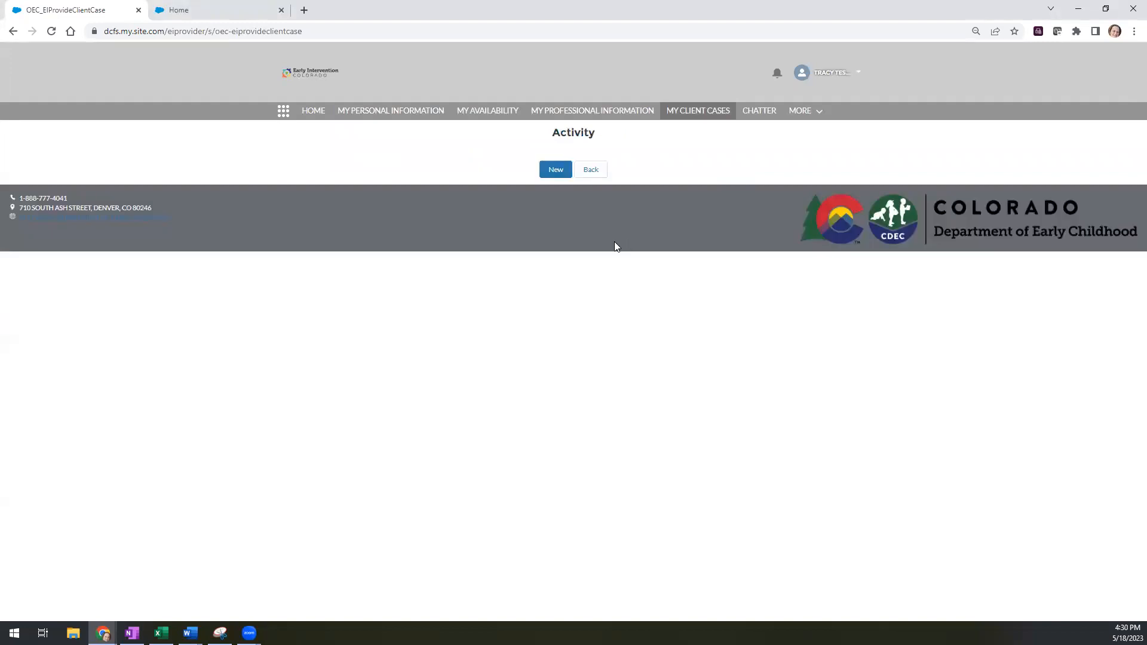
{"action": "left_click", "coordinate": [549, 170]}
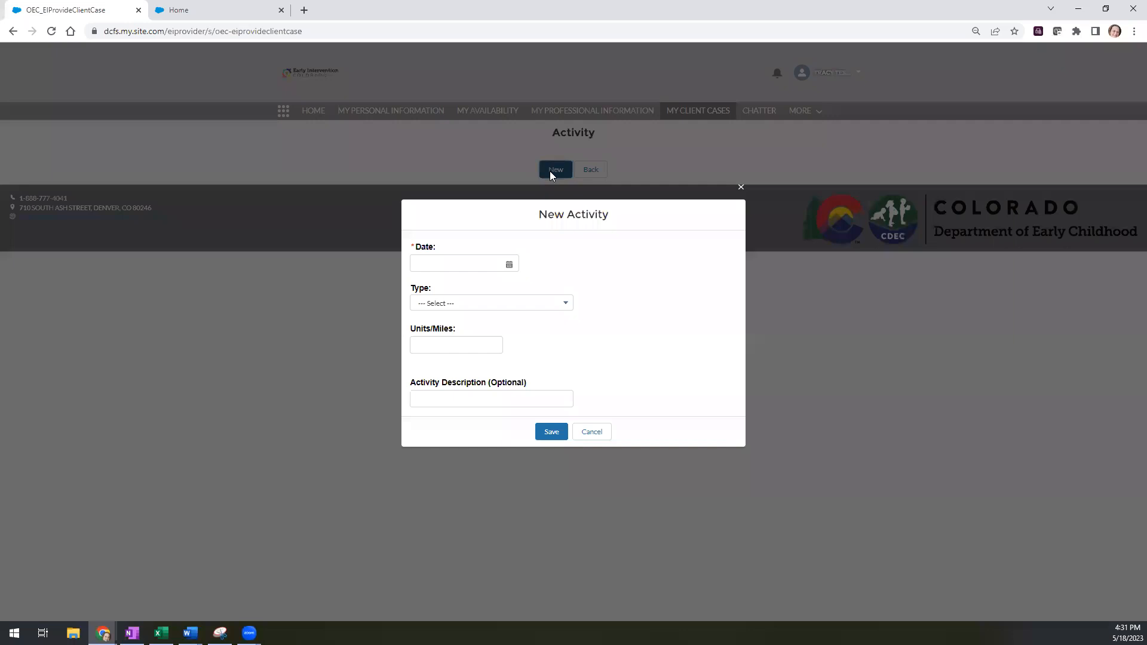
{"action": "left_click", "coordinate": [472, 262]}
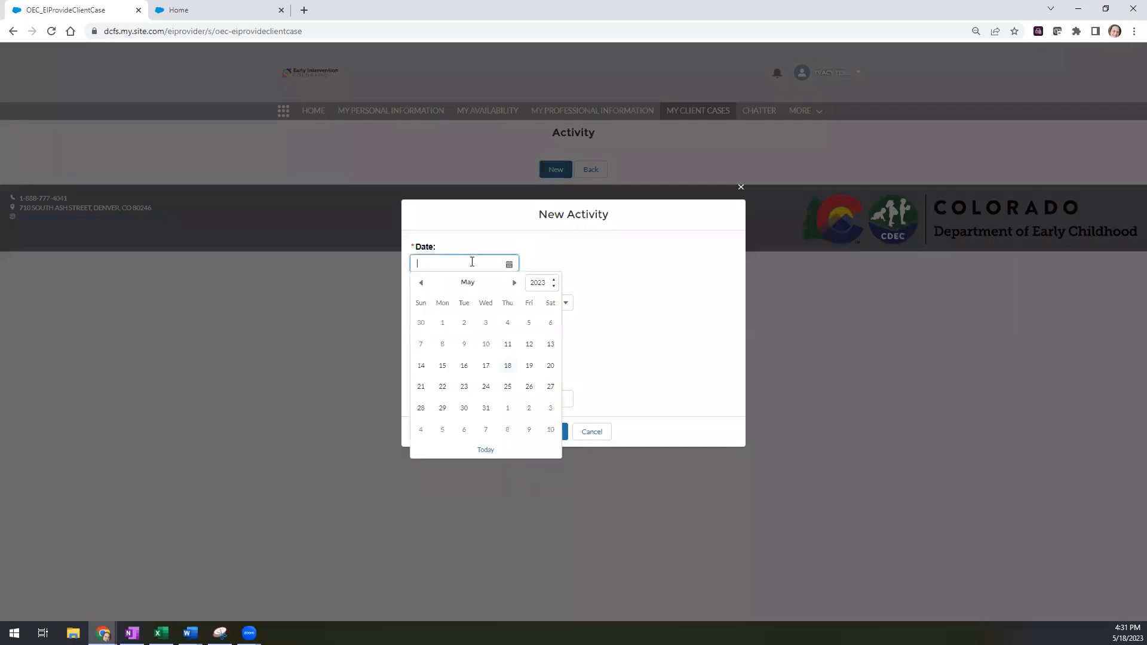
{"action": "left_click", "coordinate": [507, 365]}
- Set the new activity's type to EI: Assessment-Initial
{"action": "left_click", "coordinate": [474, 306]}
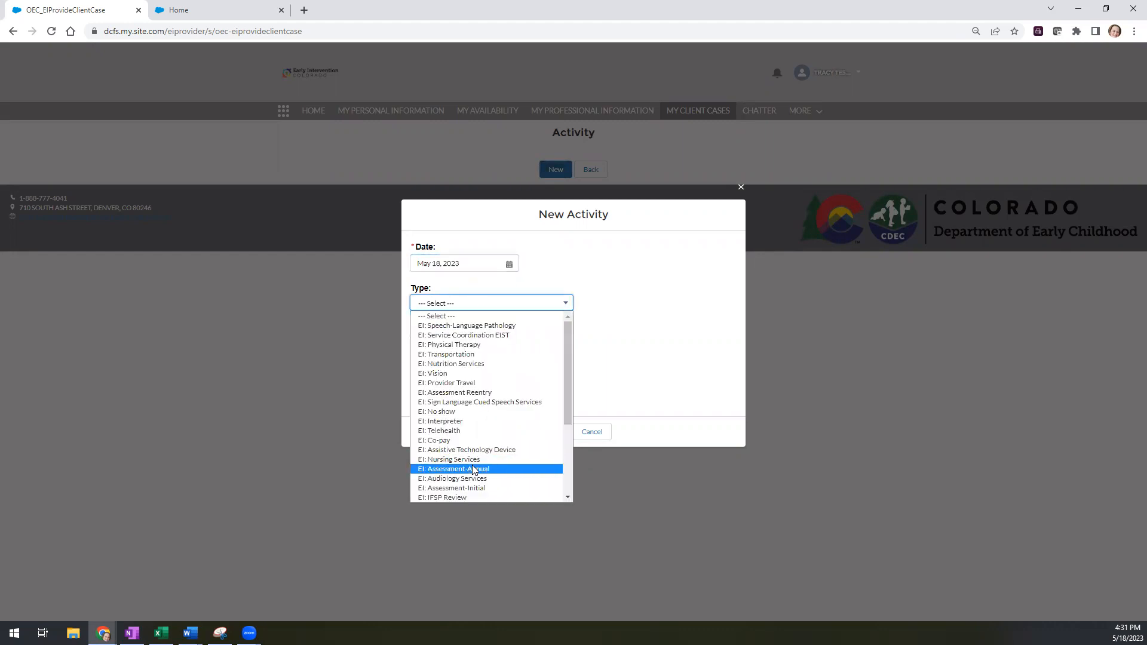
{"action": "scroll", "coordinate": [508, 399], "scroll_direction": "down", "scroll_amount": 2}
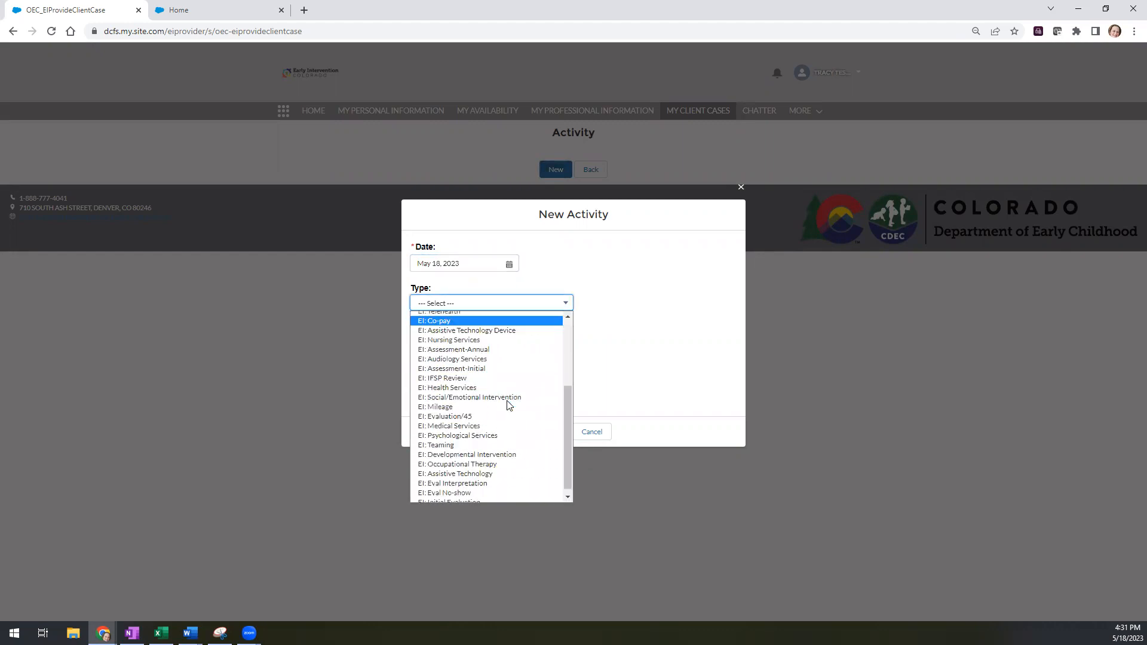
{"action": "scroll", "coordinate": [507, 399], "scroll_direction": "down", "scroll_amount": 1}
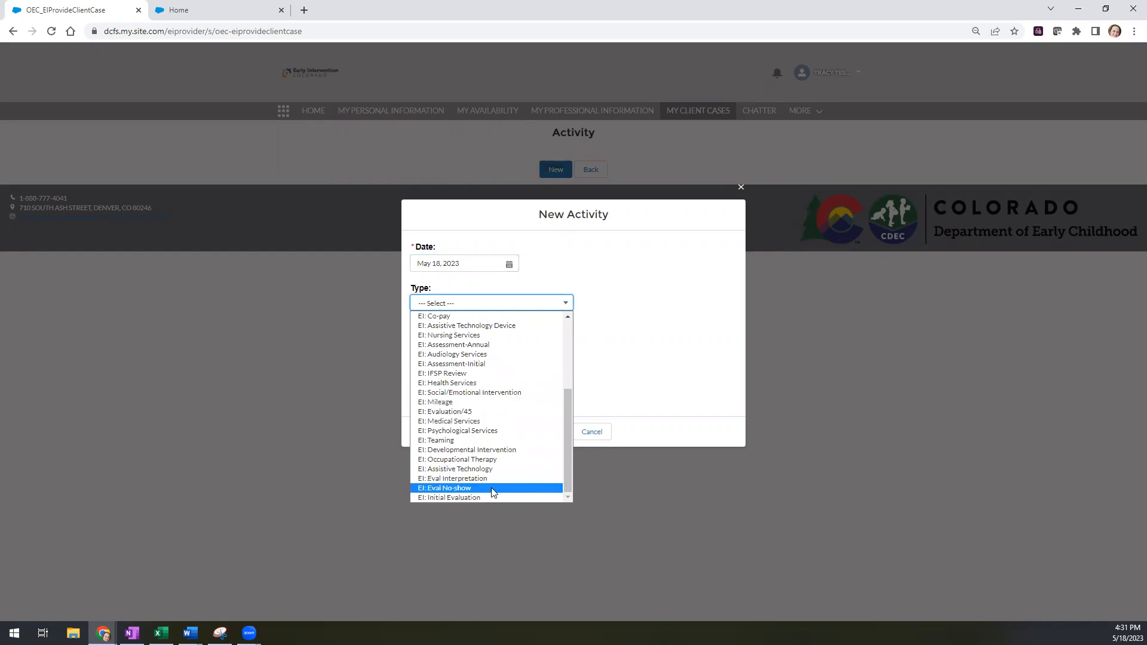
{"action": "scroll", "coordinate": [491, 491], "scroll_direction": "up", "scroll_amount": 3}
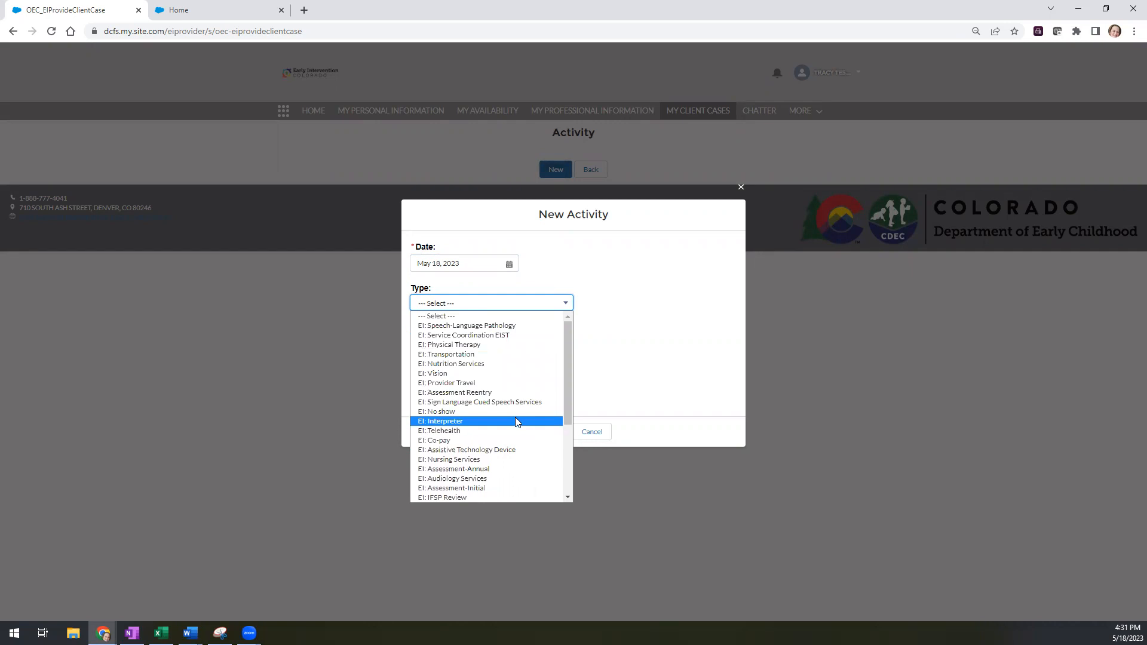
{"action": "left_click", "coordinate": [511, 488]}
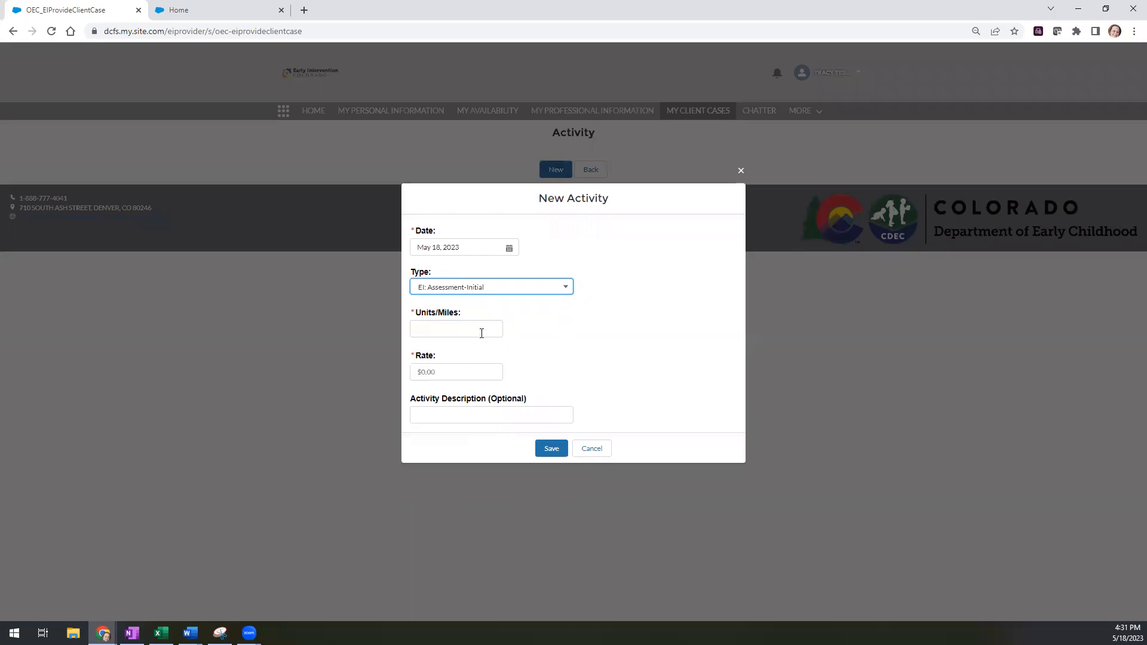
- Set the activity's units to 6 and its rate to 90.00
{"action": "left_click", "coordinate": [438, 327]}
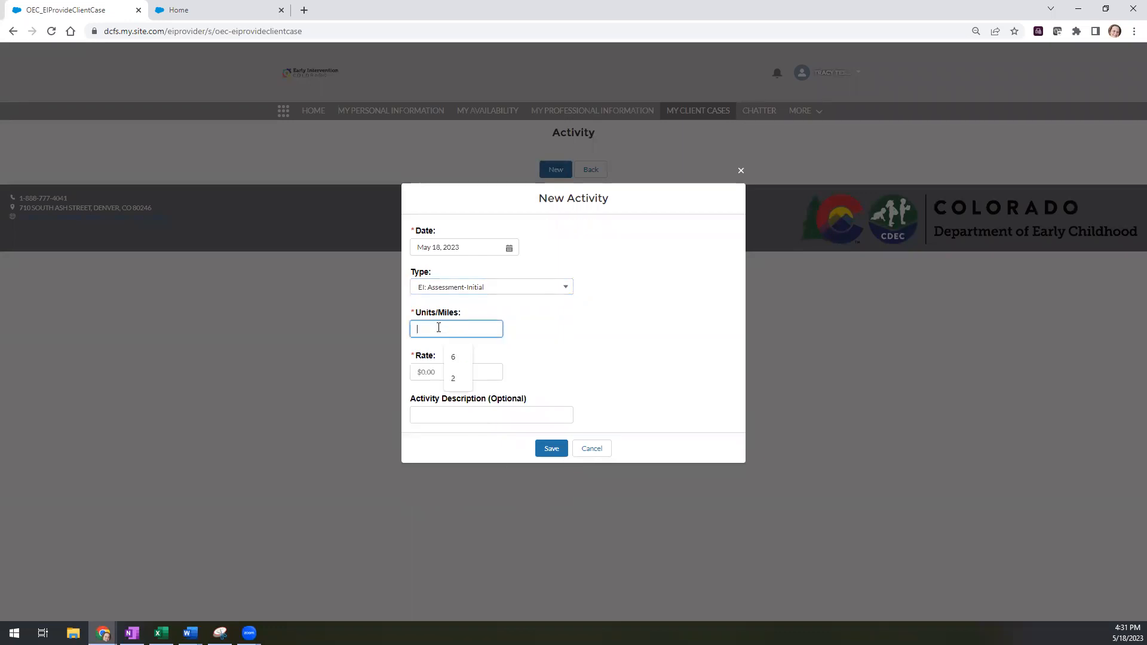
{"action": "type", "text": "6"}
{"action": "left_click", "coordinate": [452, 371]}
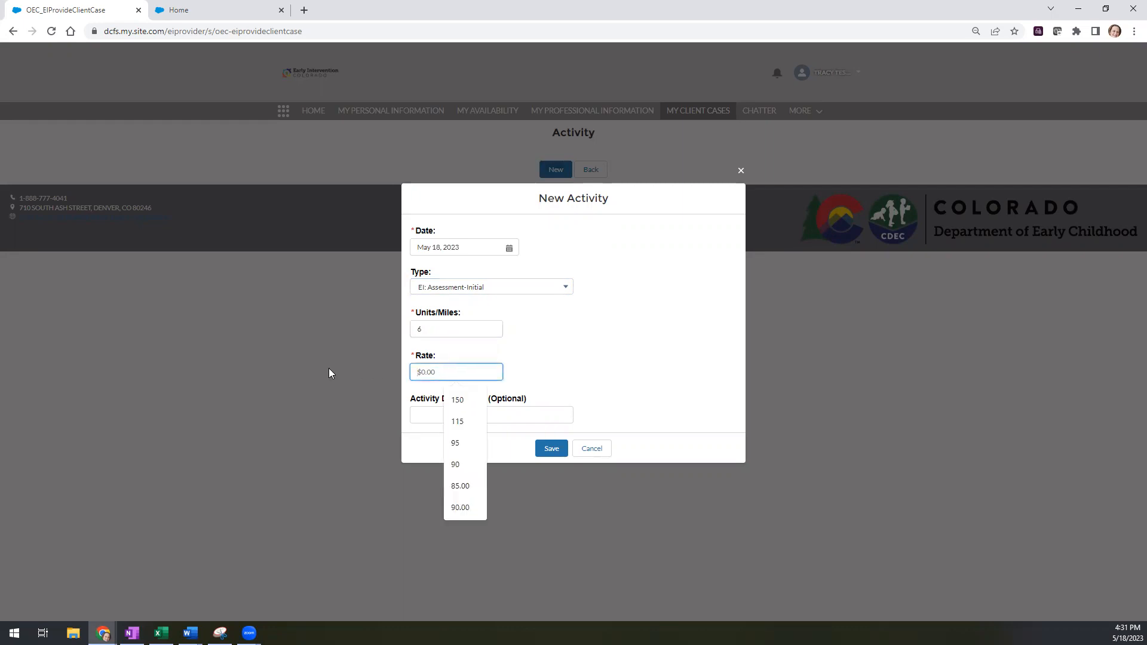
{"action": "type", "text": "90.00"}
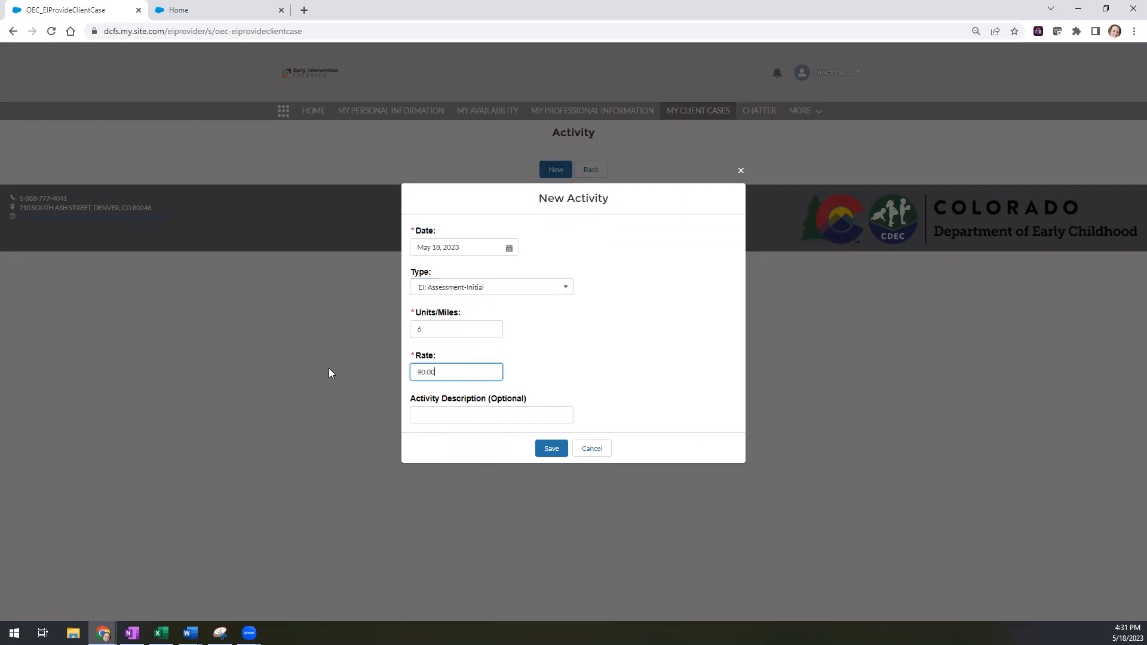
{"action": "left_click", "coordinate": [623, 368]}
{"action": "left_click", "coordinate": [489, 416]}
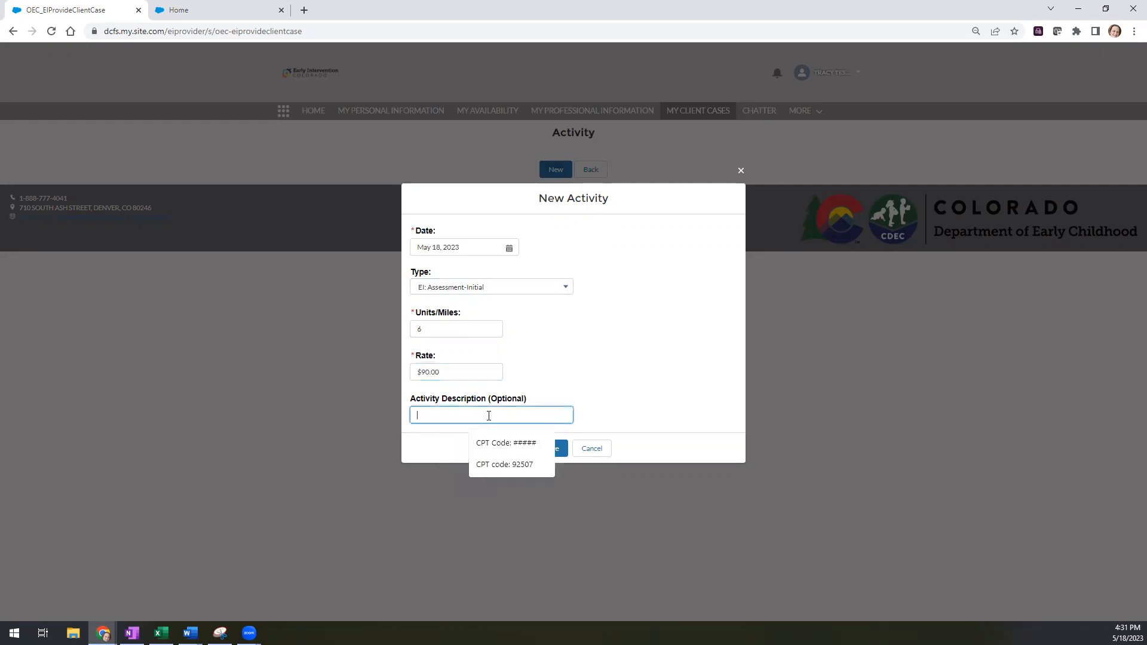
{"action": "type", "text": "CP"}
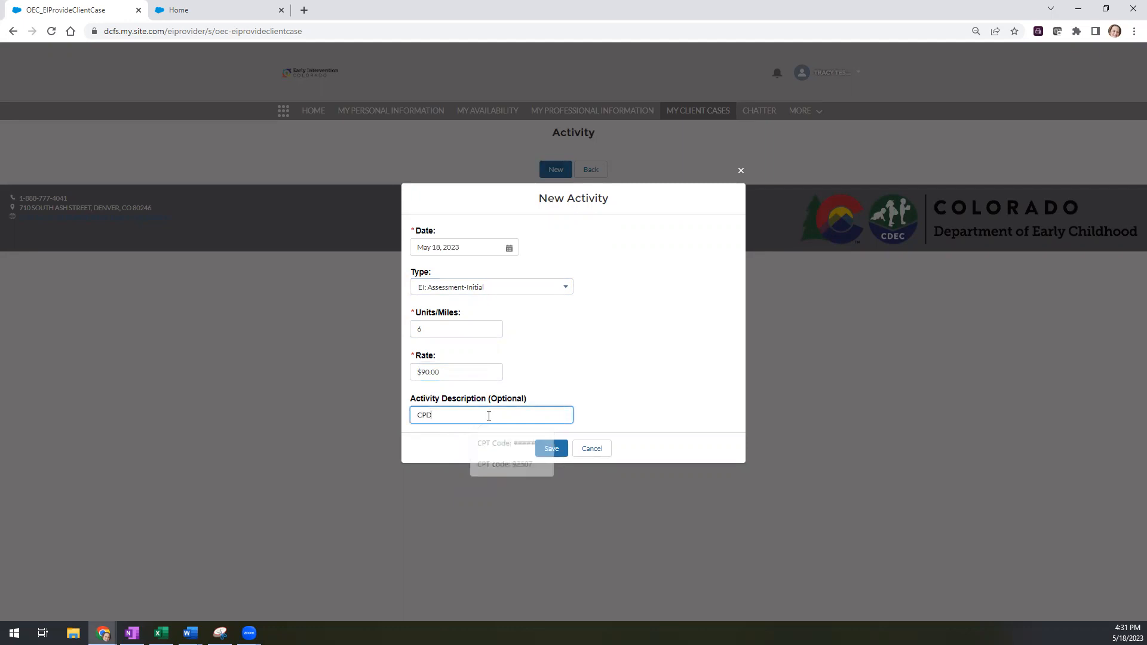
{"action": "type", "text": "T Code:"}
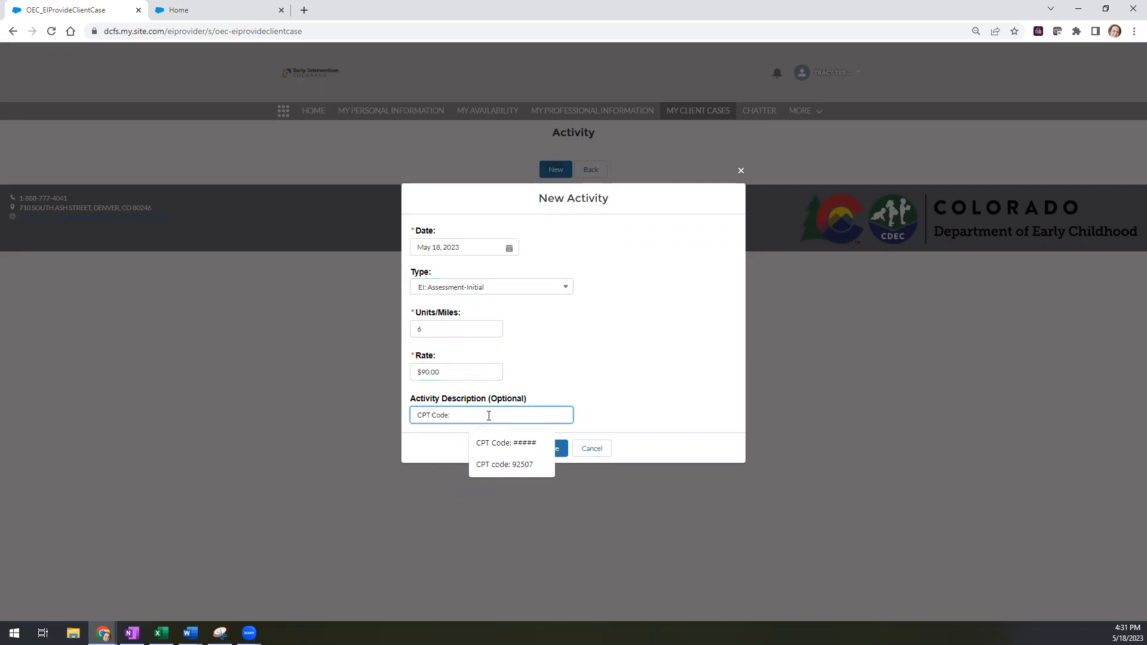
{"action": "type", "text": " #####"}
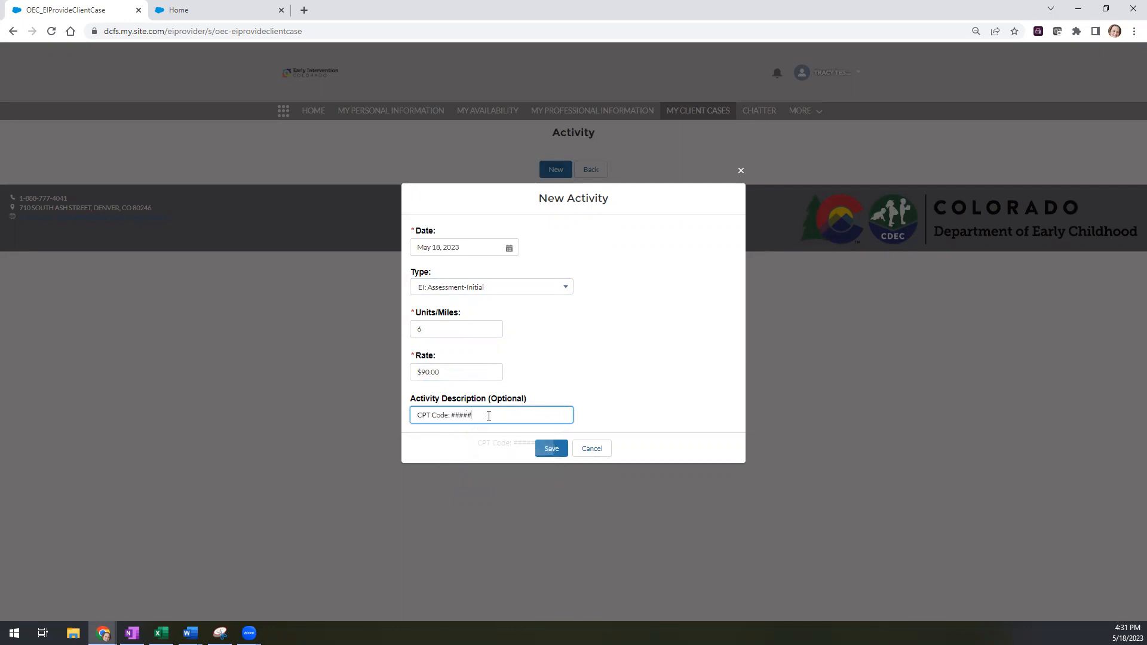
{"action": "key", "text": "BackSpace"}
{"action": "key", "text": "BackSpace"}
{"action": "key", "text": "BackSpace"}
{"action": "key", "text": "BackSpace"}
{"action": "key", "text": "BackSpace"}
{"action": "key", "text": "BackSpace"}
{"action": "key", "text": "BackSpace"}
{"action": "key", "text": "BackSpace"}
{"action": "key", "text": "BackSpace"}
{"action": "key", "text": "BackSpace"}
{"action": "key", "text": "BackSpace"}
{"action": "key", "text": "BackSpace"}
{"action": "key", "text": "BackSpace"}
- Enter "Participation in Initial IFSP" as the activity description and save the activity
{"action": "type", "text": "Part"}
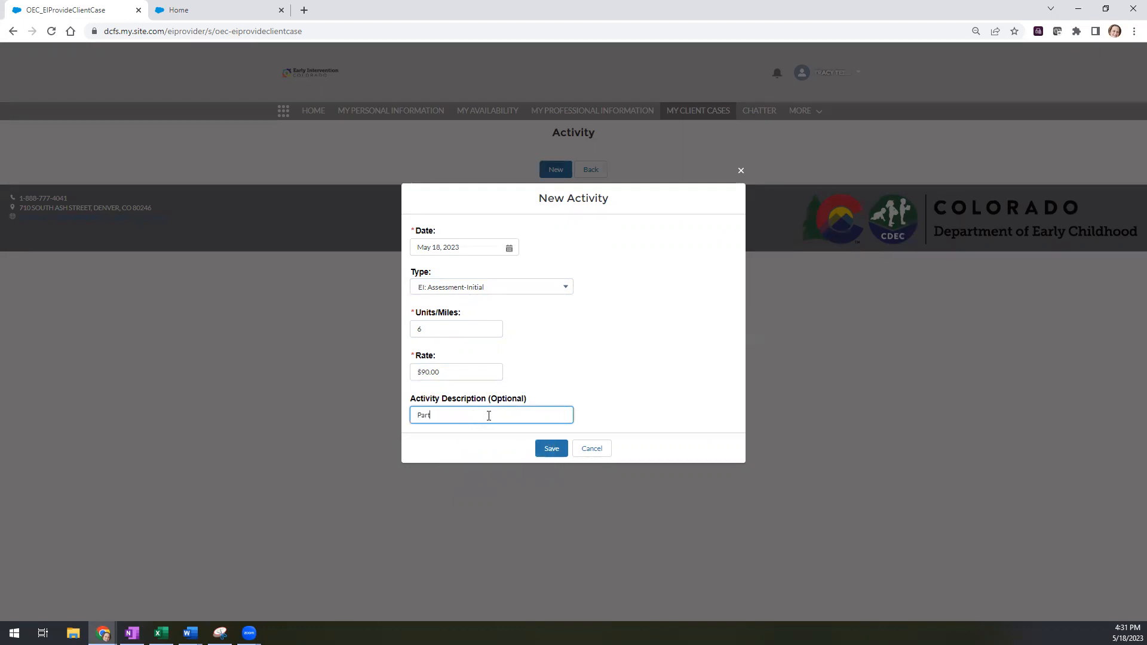
{"action": "type", "text": "icipation in"}
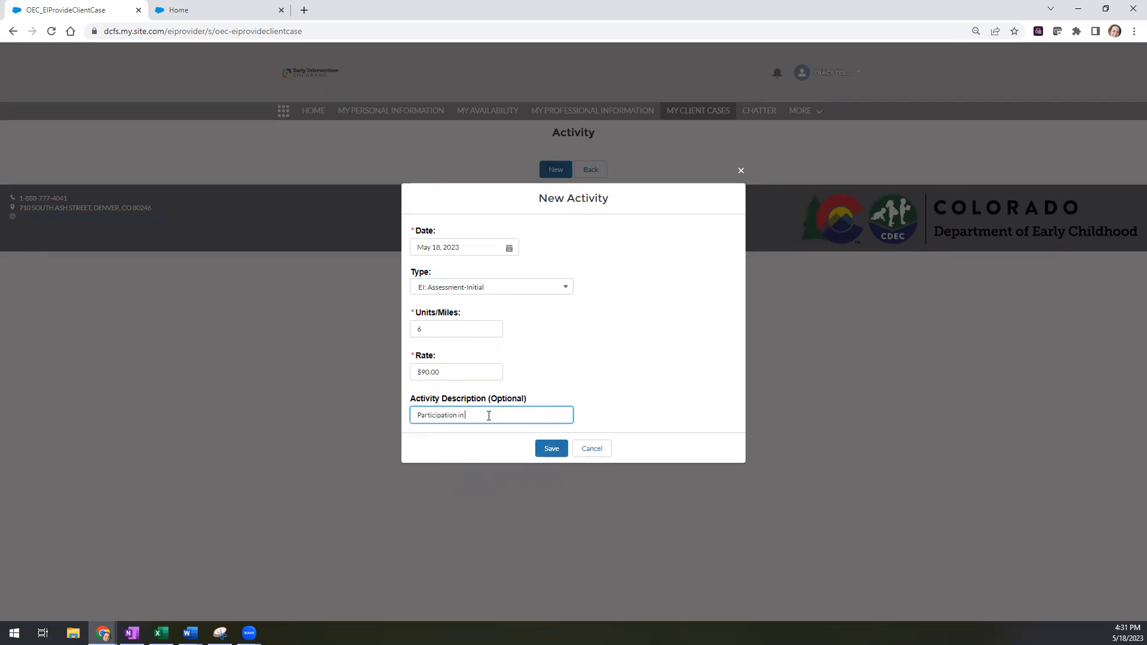
{"action": "type", "text": " Initial IFSP"}
{"action": "left_click", "coordinate": [555, 453]}
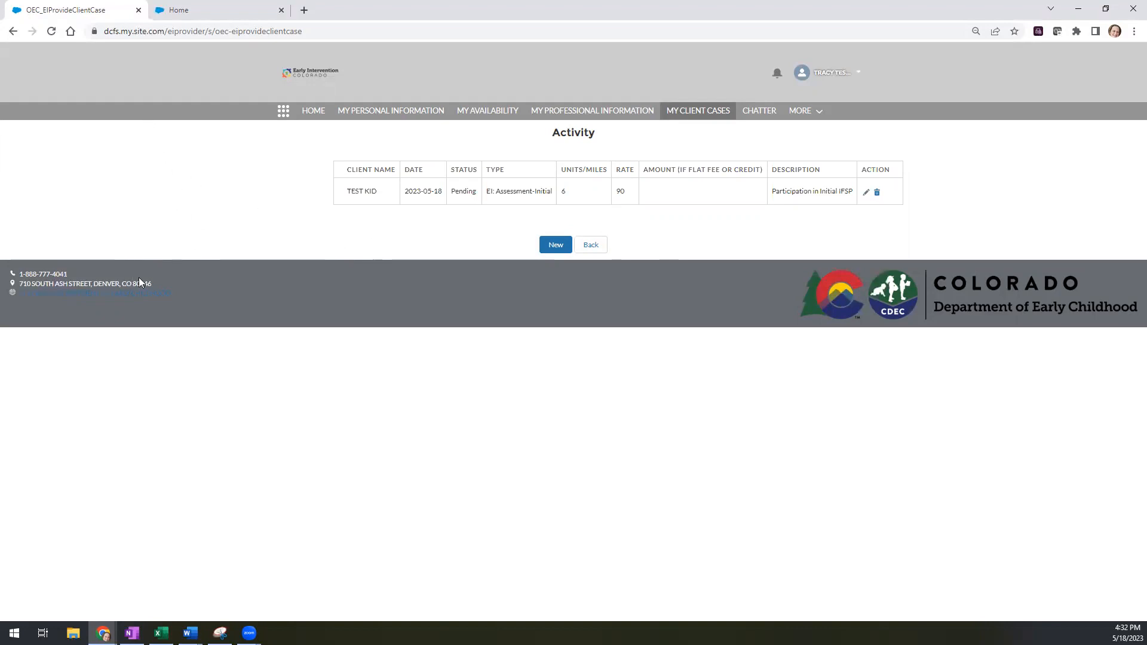
- Switch to the staging provider portal and open the EI: Occupational Therapy service calendar for the third listed client case
{"action": "left_click", "coordinate": [229, 12]}
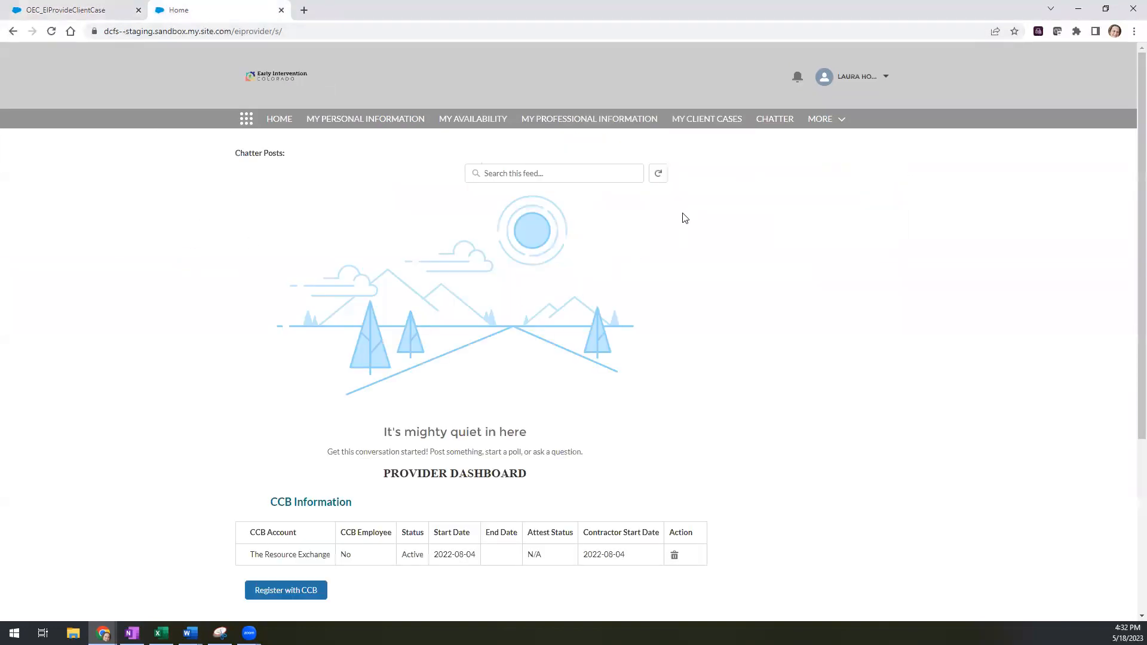
{"action": "left_click", "coordinate": [711, 122]}
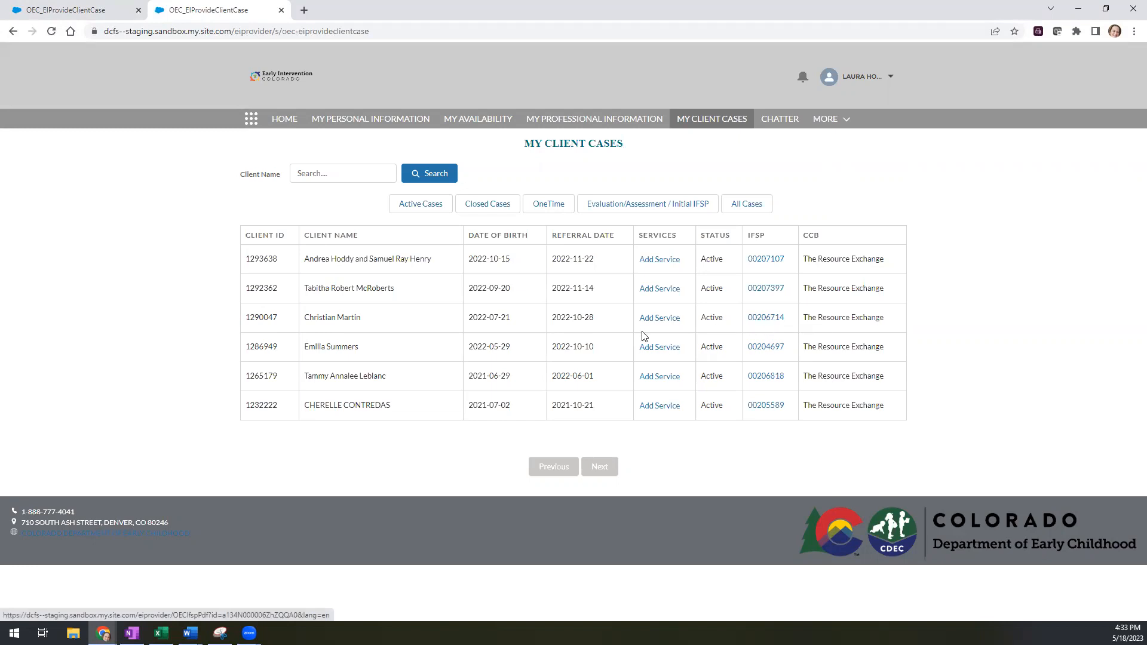
{"action": "left_click", "coordinate": [657, 321]}
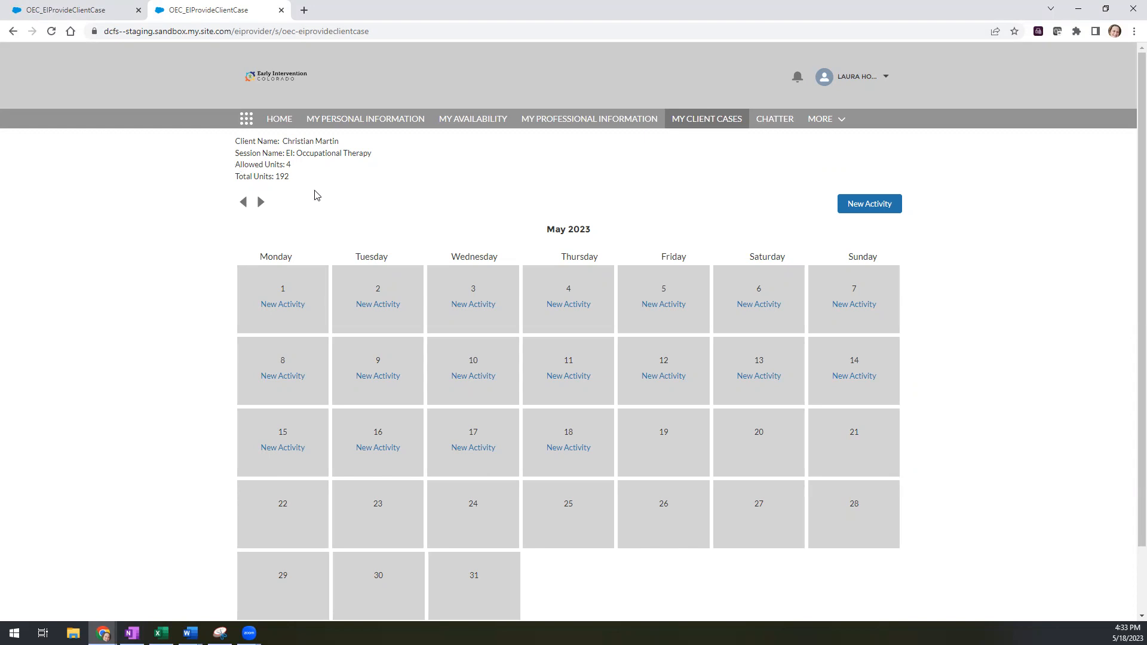
- Start a new activity on May 2, 2023 with rate 90 and the description "CPT Code: #####"
{"action": "left_click", "coordinate": [244, 207]}
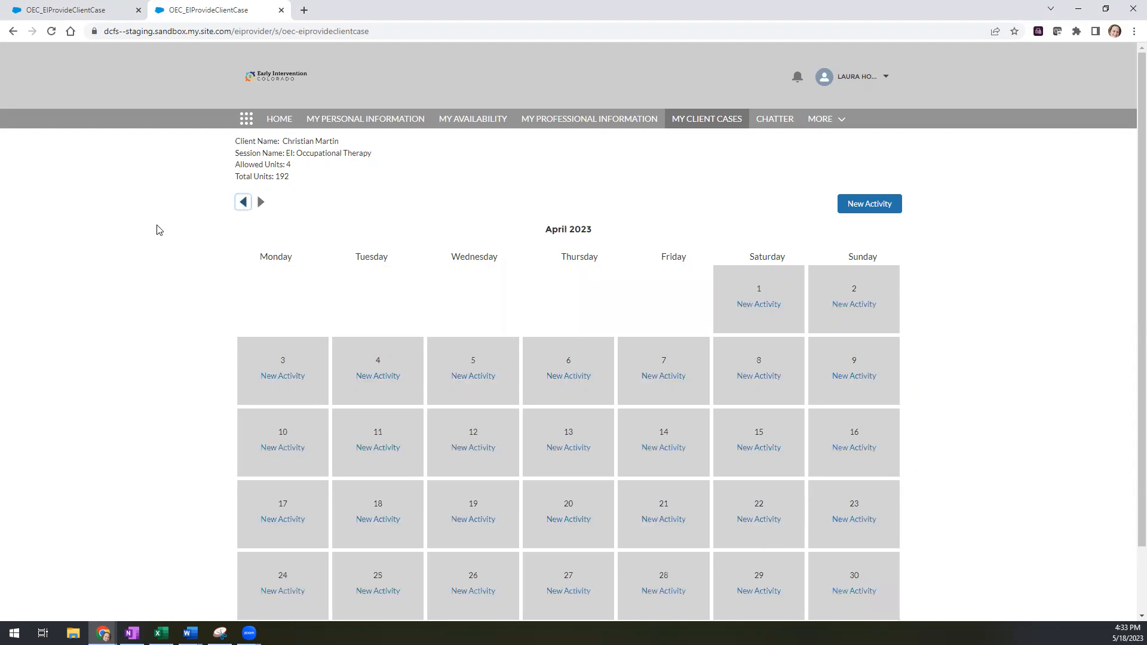
{"action": "left_click", "coordinate": [262, 204]}
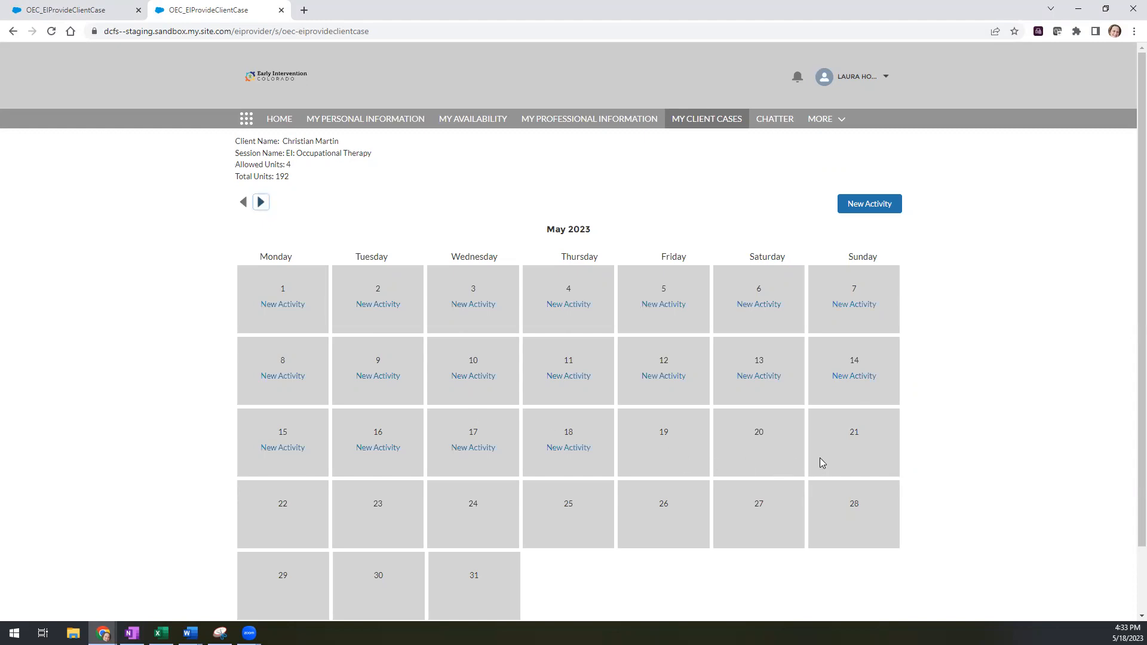
{"action": "left_click", "coordinate": [388, 307]}
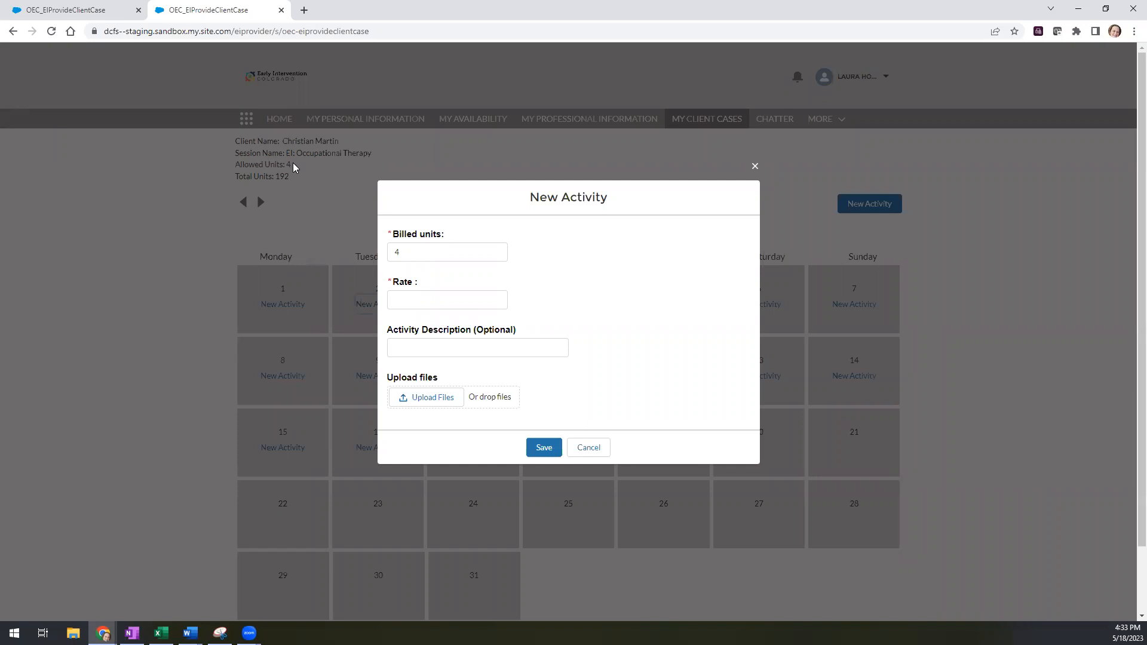
{"action": "left_click", "coordinate": [442, 302]}
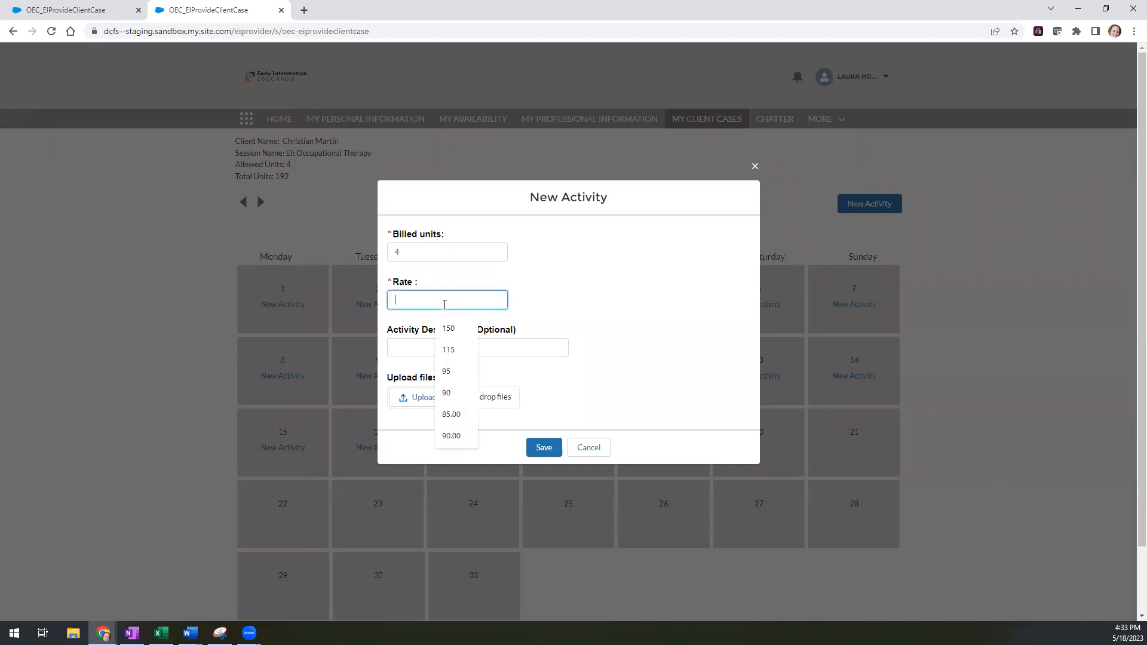
{"action": "left_click", "coordinate": [460, 394]}
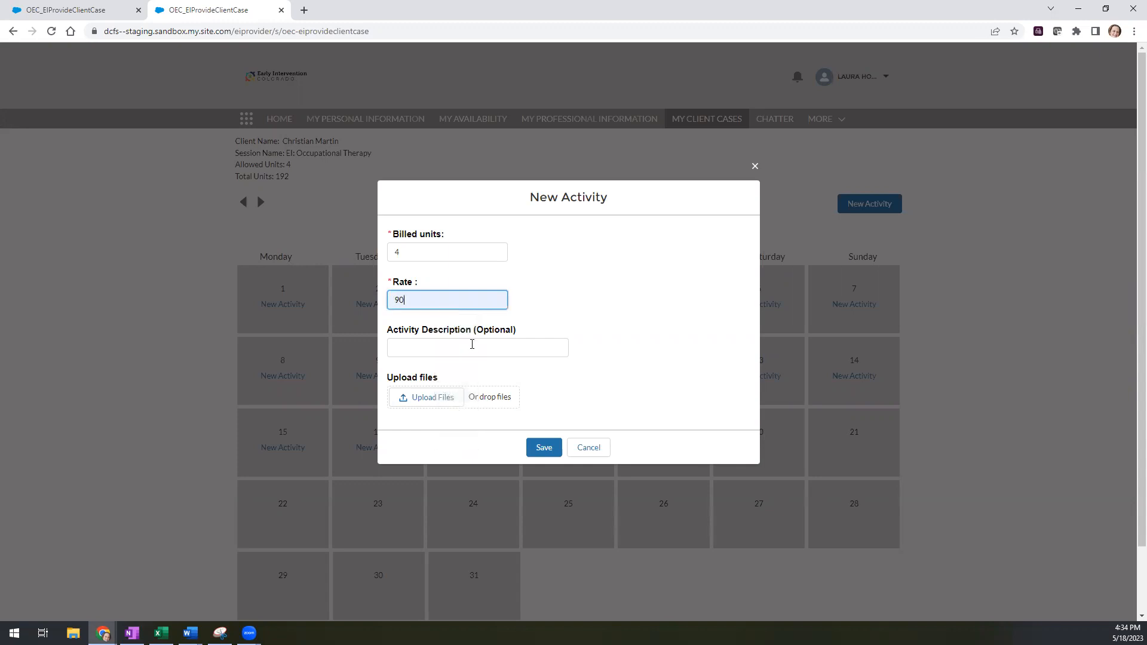
{"action": "left_click", "coordinate": [461, 341]}
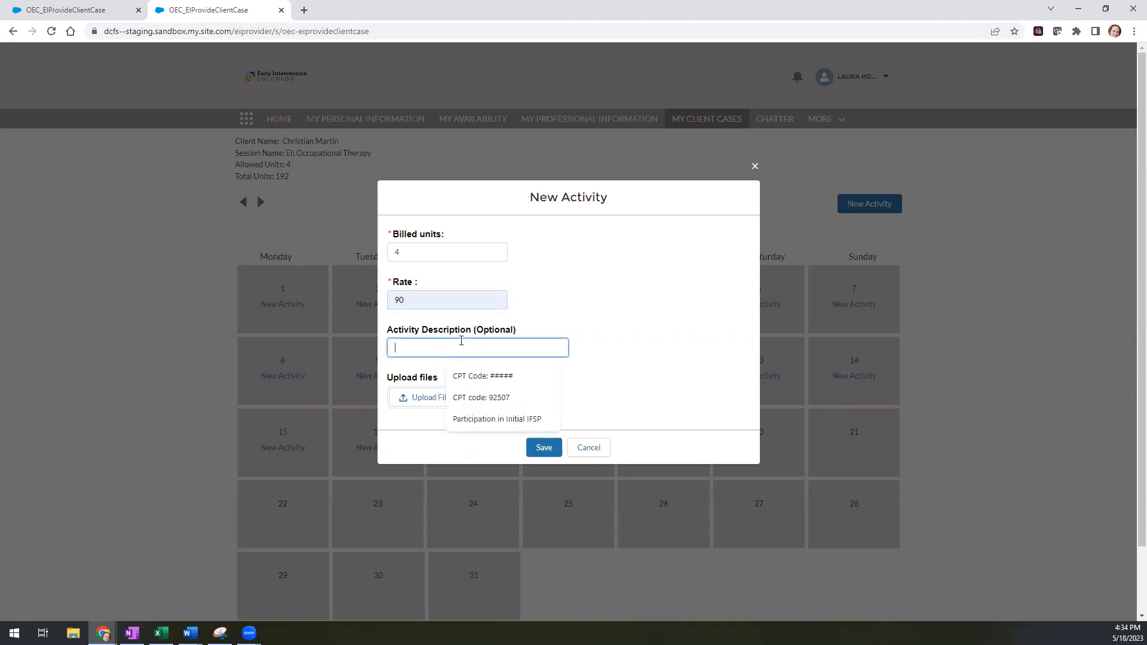
{"action": "left_click", "coordinate": [478, 376]}
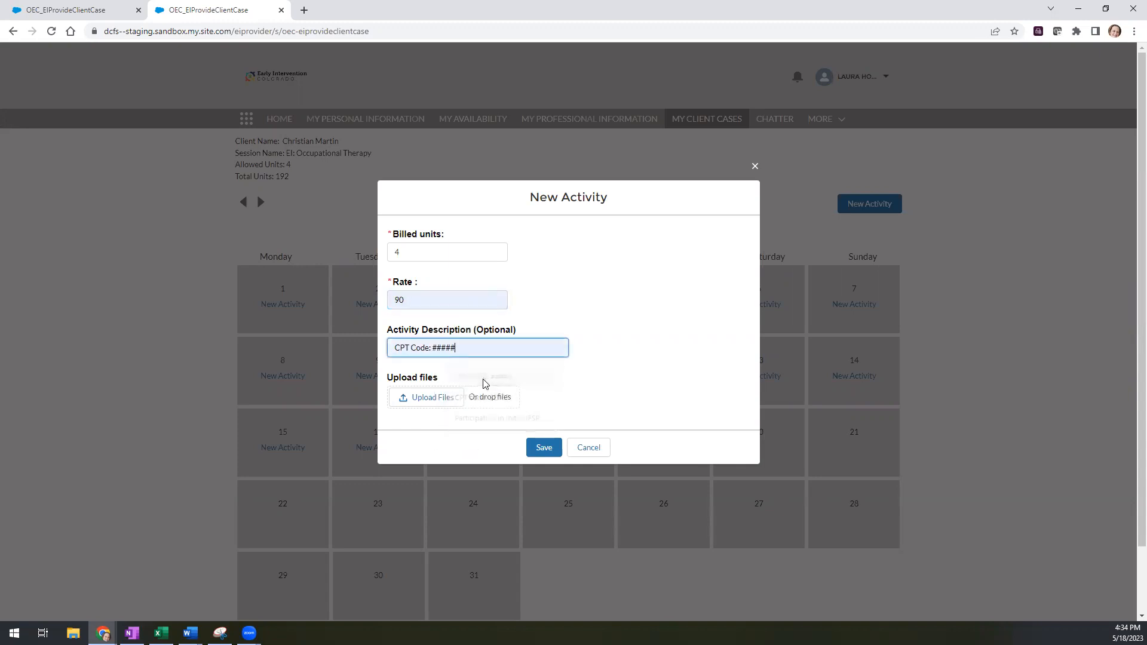
- Upload the EI Progress Note Template file from the Documents folder to the new activity
{"action": "left_click", "coordinate": [438, 401]}
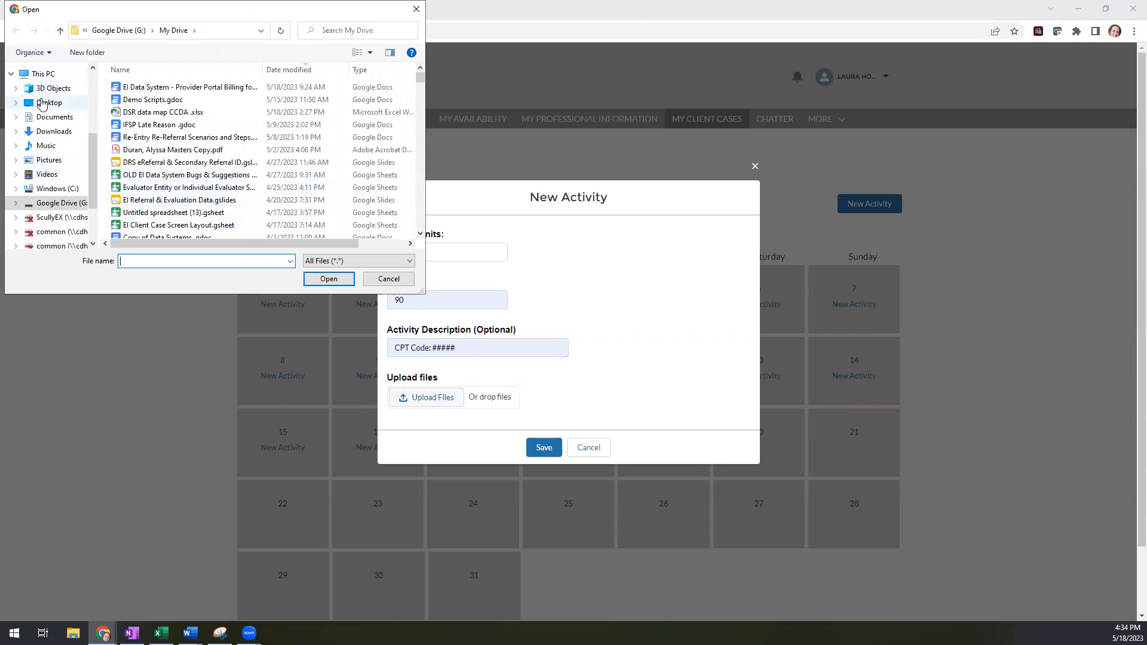
{"action": "left_click", "coordinate": [43, 119]}
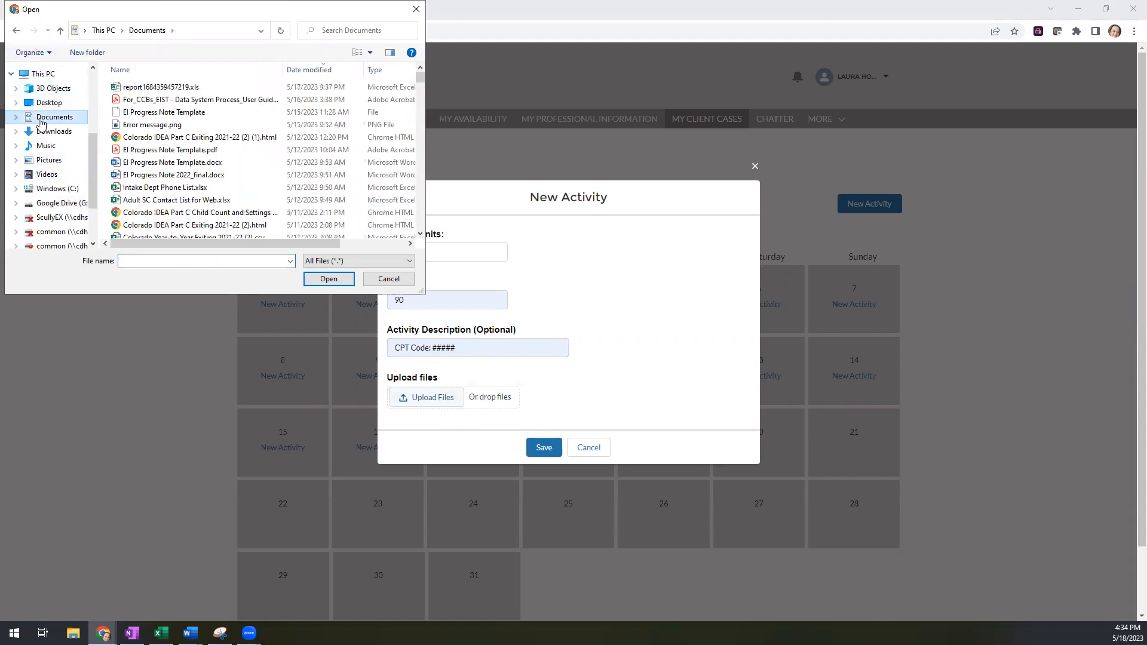
{"action": "left_click", "coordinate": [227, 113]}
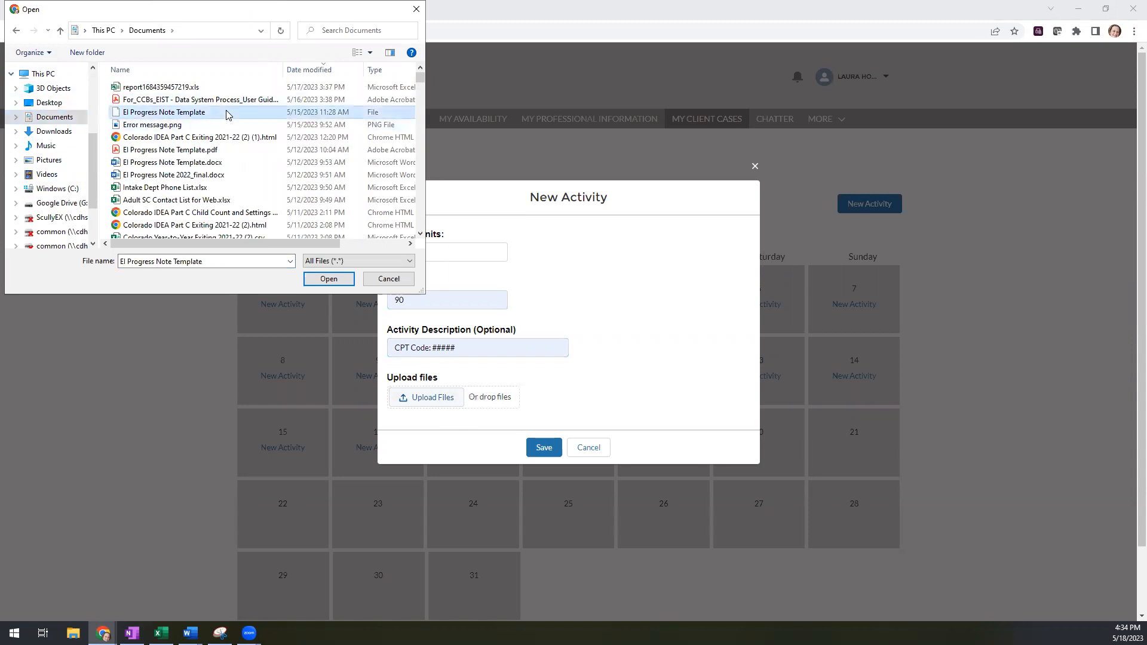
{"action": "double_click", "coordinate": [227, 113]}
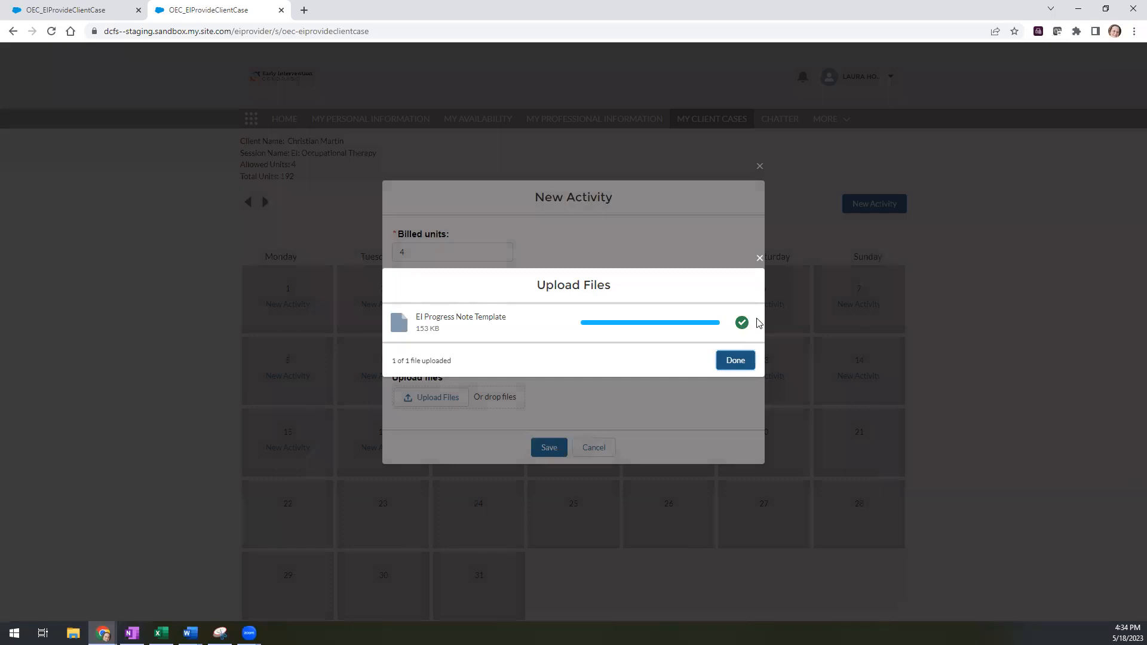
- Save the May 2 activity with its uploaded file, and reload the third listed client case's service calendar
{"action": "left_click", "coordinate": [729, 358]}
{"action": "left_click", "coordinate": [542, 457]}
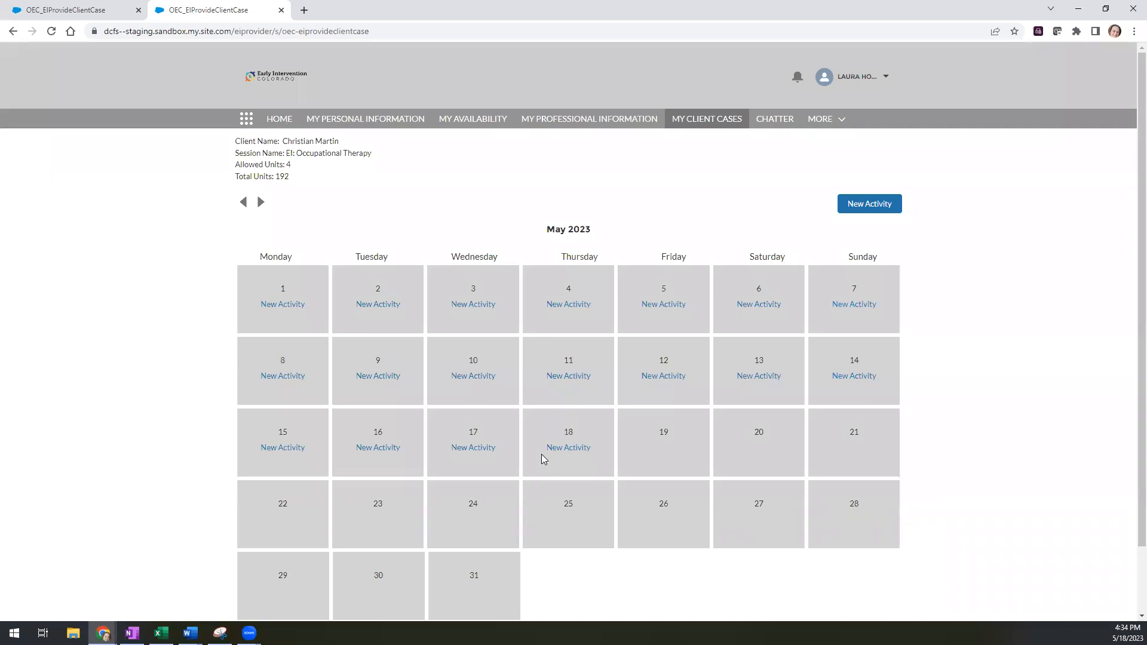
{"action": "left_click", "coordinate": [52, 33]}
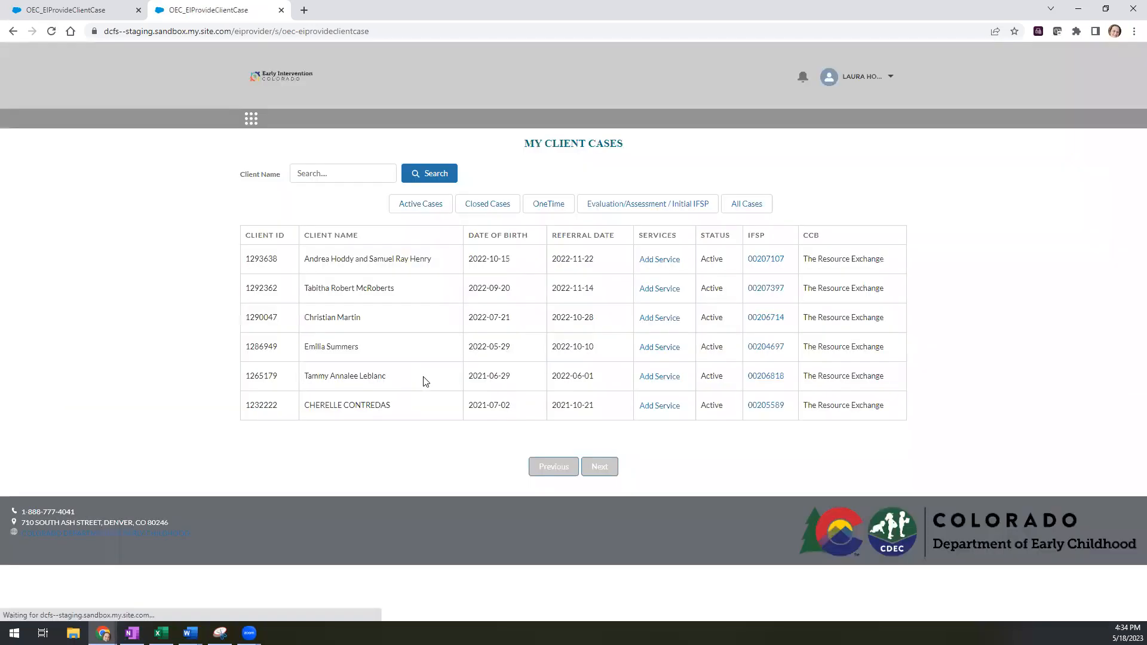
{"action": "left_click", "coordinate": [664, 322]}
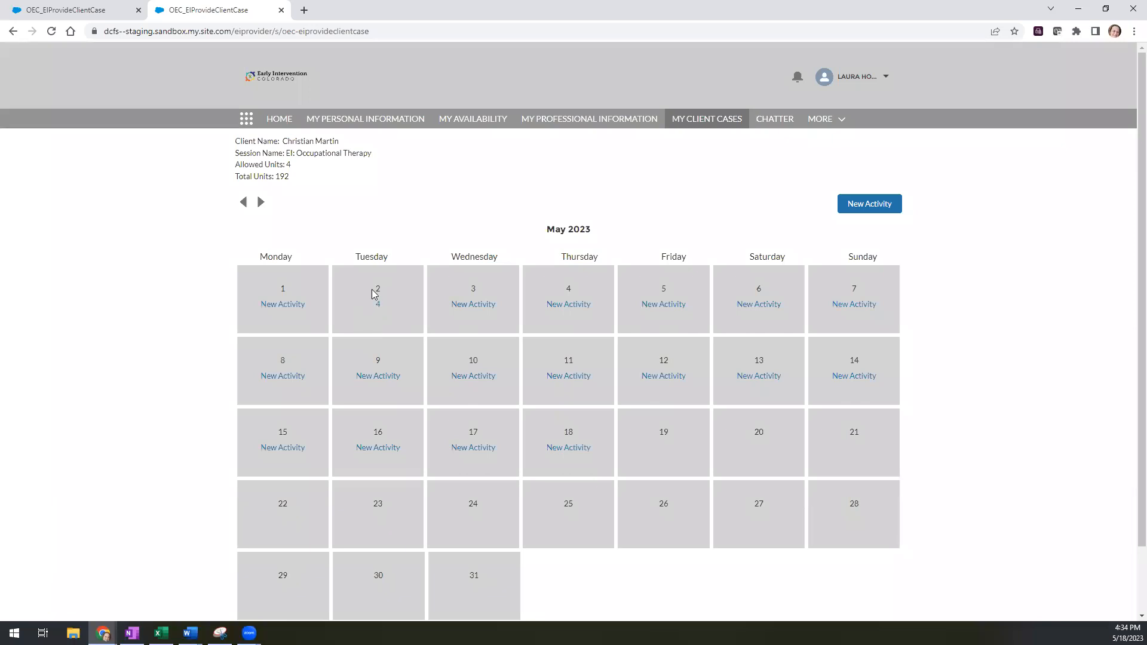
- Start a new activity on May 9, 2023 with 6 billed units, rate 90 and the description "CPT Code: #####"
{"action": "left_click", "coordinate": [374, 378]}
{"action": "left_click_drag", "start_coordinate": [417, 254], "coordinate": [377, 264]}
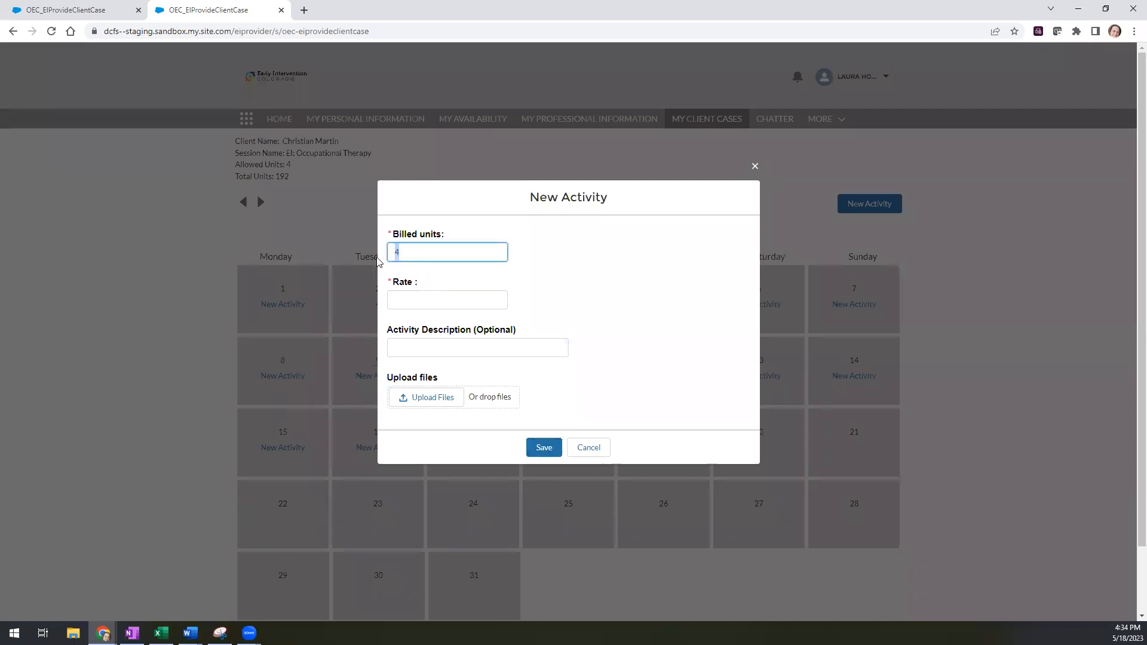
{"action": "type", "text": "6"}
{"action": "left_click", "coordinate": [409, 302]}
{"action": "type", "text": "90"}
{"action": "left_click", "coordinate": [408, 346]}
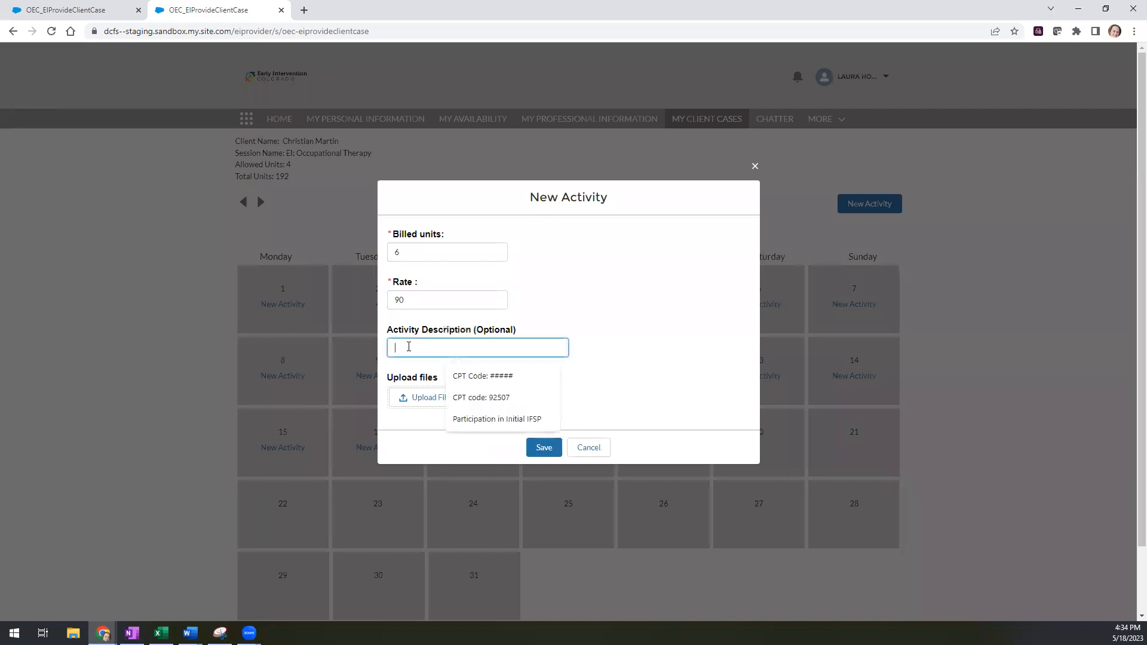
{"action": "left_click", "coordinate": [472, 376]}
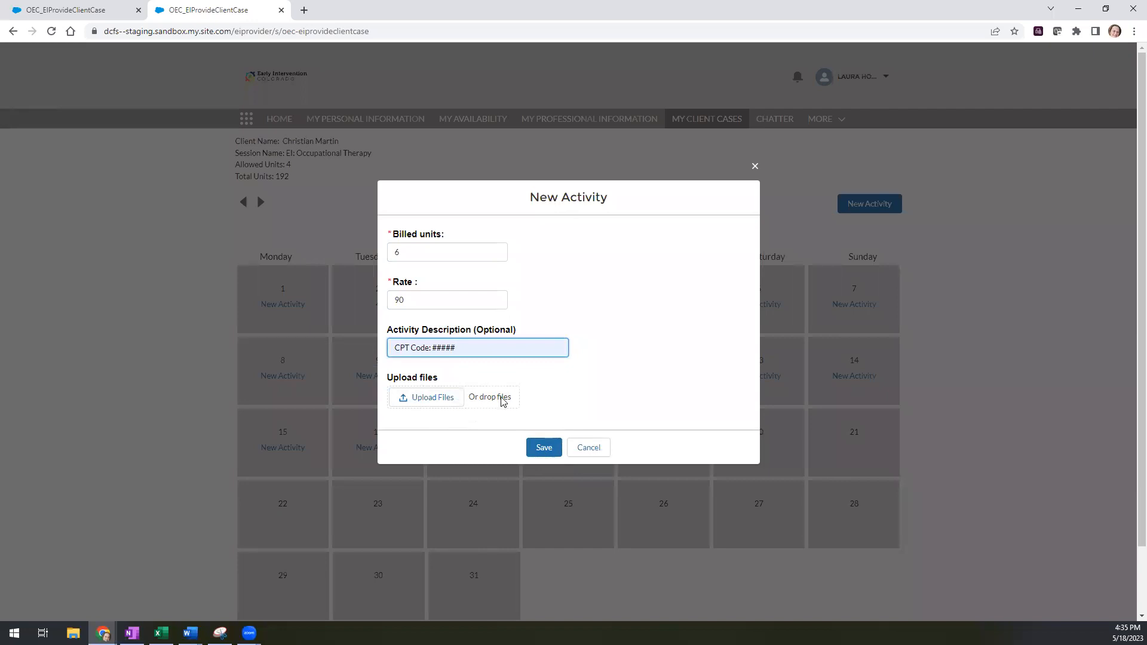
- Save the May 9 activity, agreeing to exceed the allowed units with the justification "Family Circumstance Required Additional Support"
{"action": "left_click", "coordinate": [545, 450]}
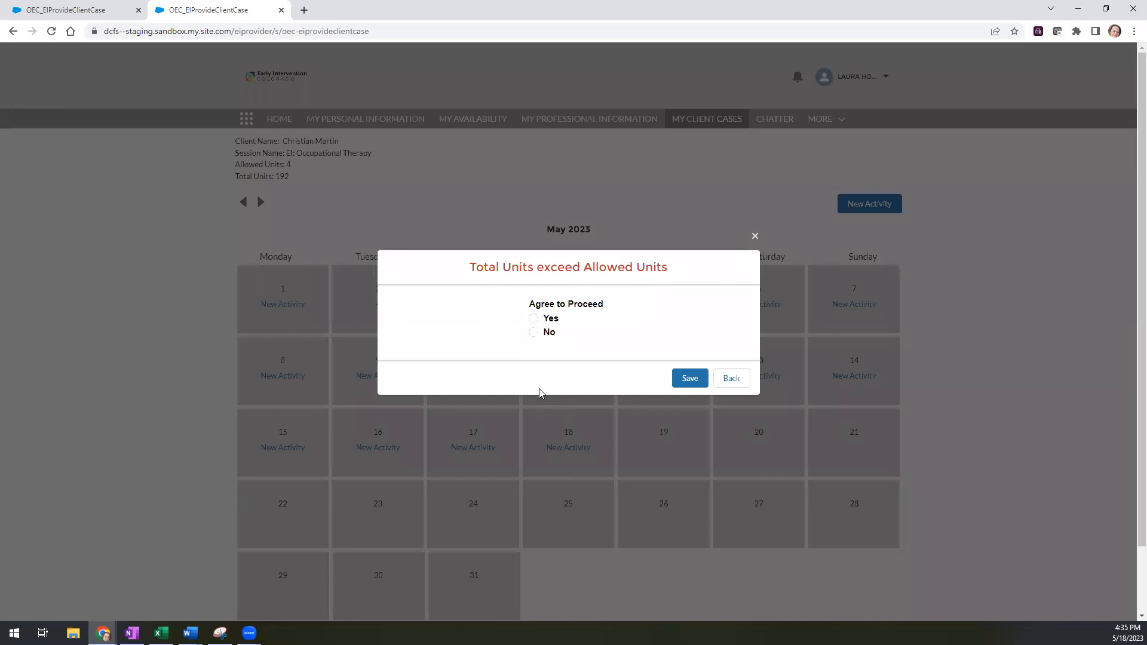
{"action": "left_click", "coordinate": [533, 319]}
{"action": "left_click", "coordinate": [698, 383]}
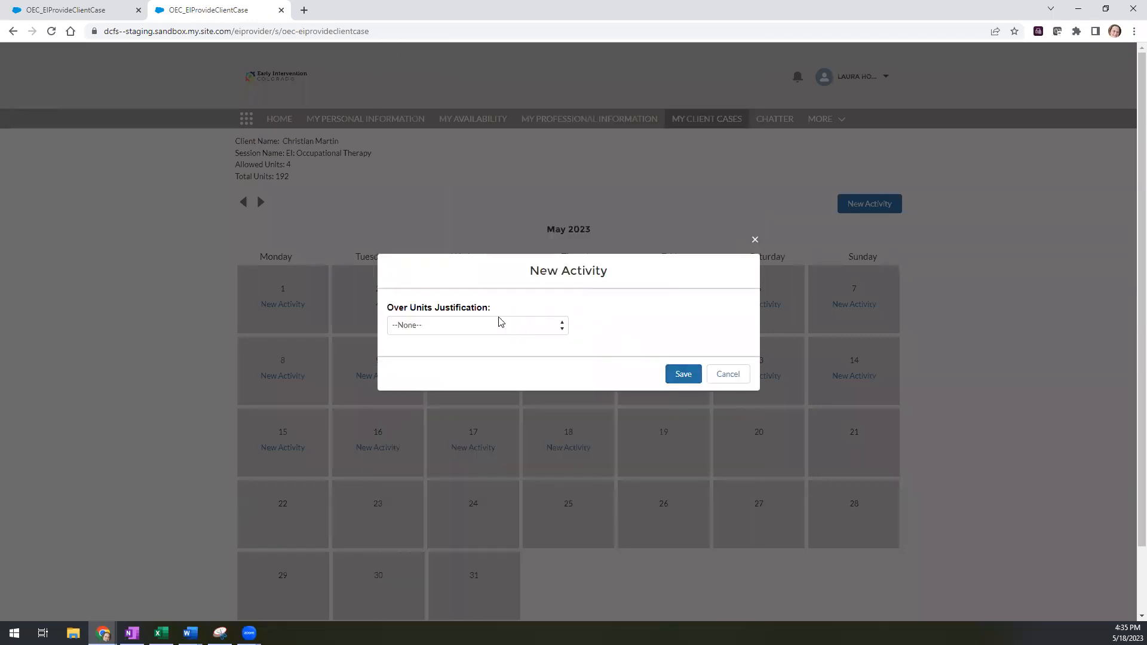
{"action": "left_click", "coordinate": [502, 330]}
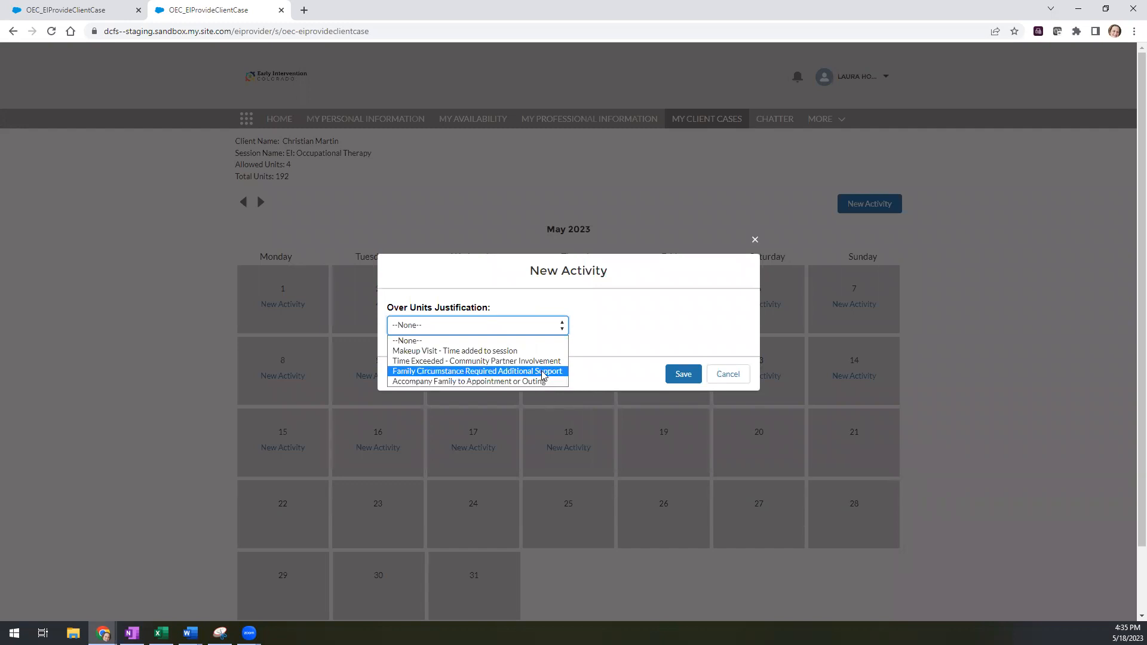
{"action": "left_click", "coordinate": [542, 372]}
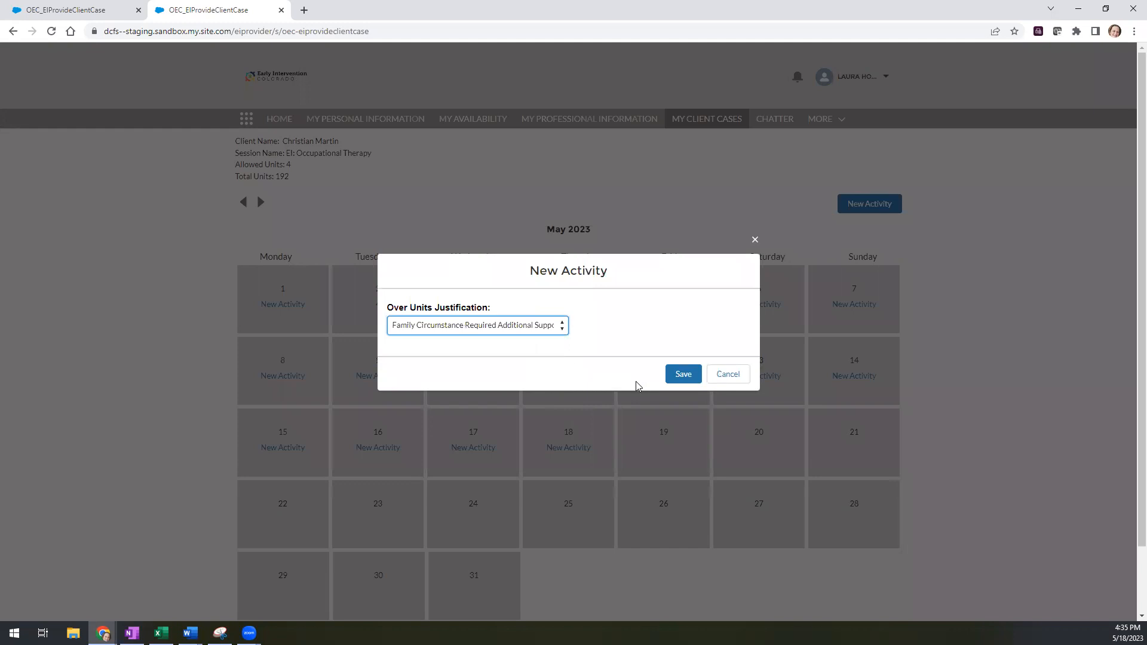
{"action": "left_click", "coordinate": [674, 378]}
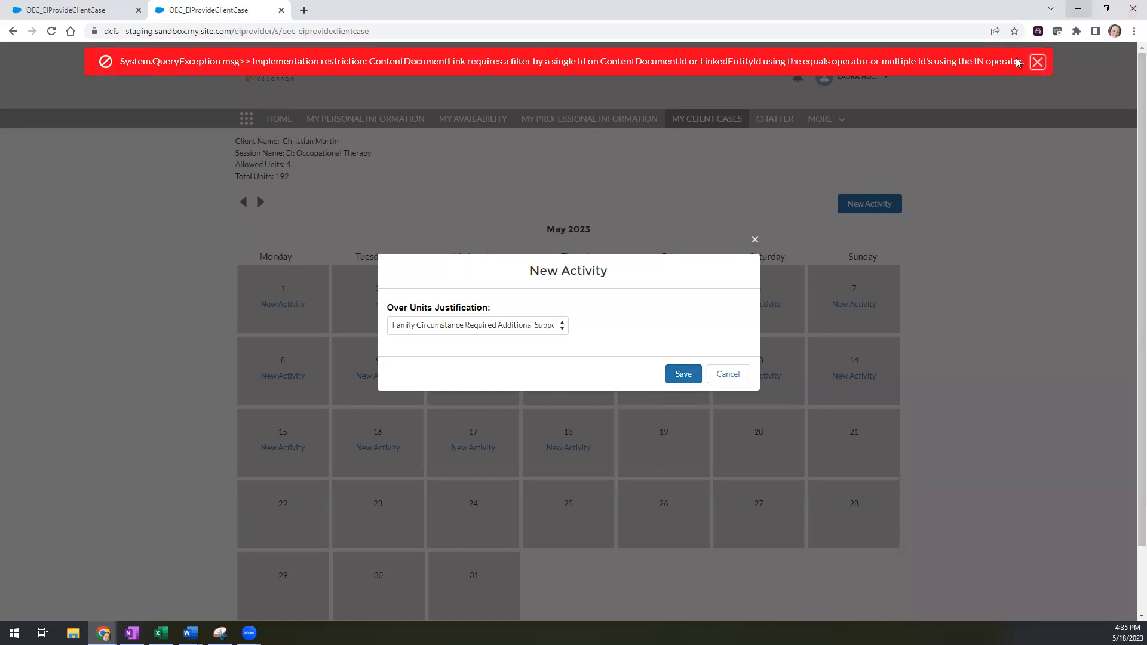
- Retry saving and close the over units justification form, and reload the third listed client case's service calendar
{"action": "left_click", "coordinate": [1038, 63]}
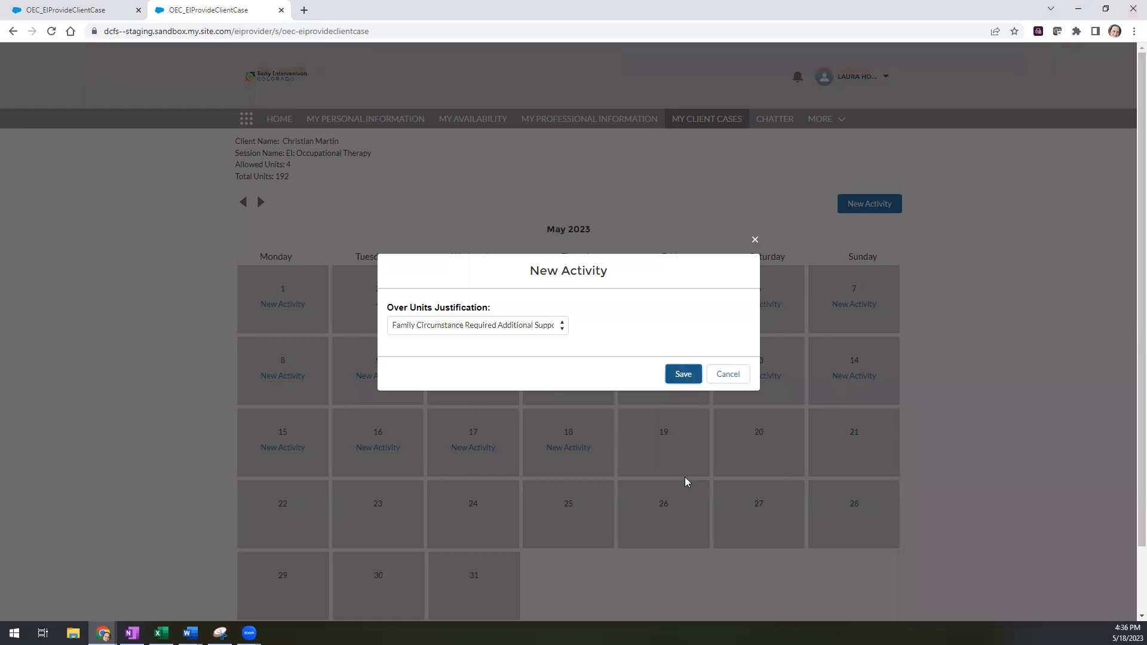
{"action": "left_click", "coordinate": [682, 377]}
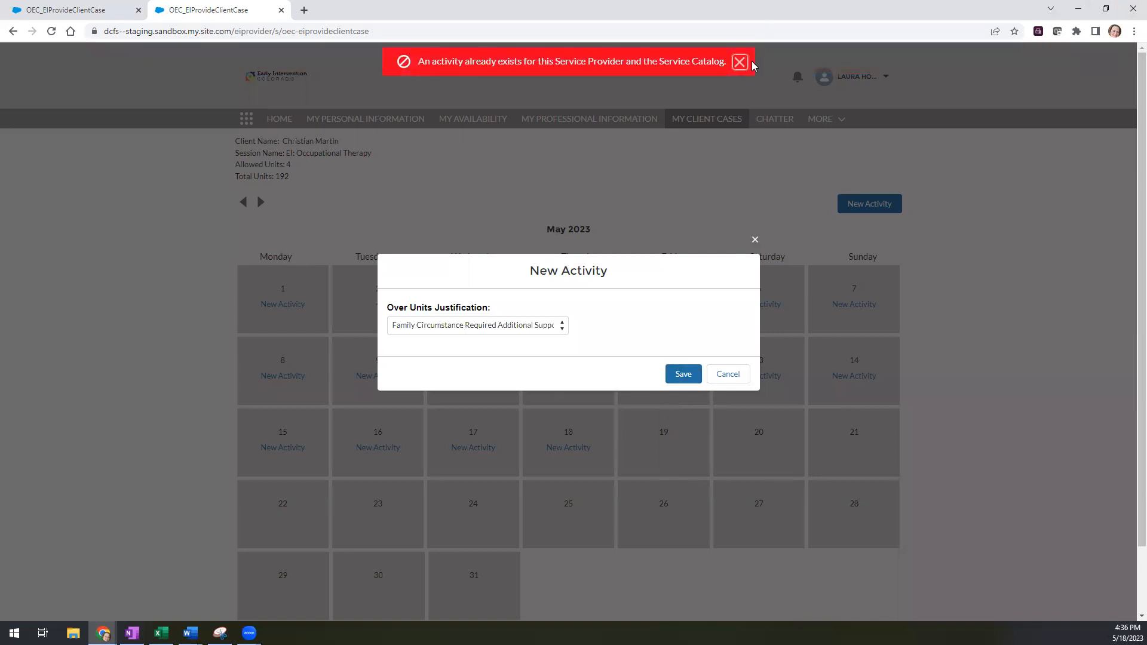
{"action": "left_click", "coordinate": [743, 63]}
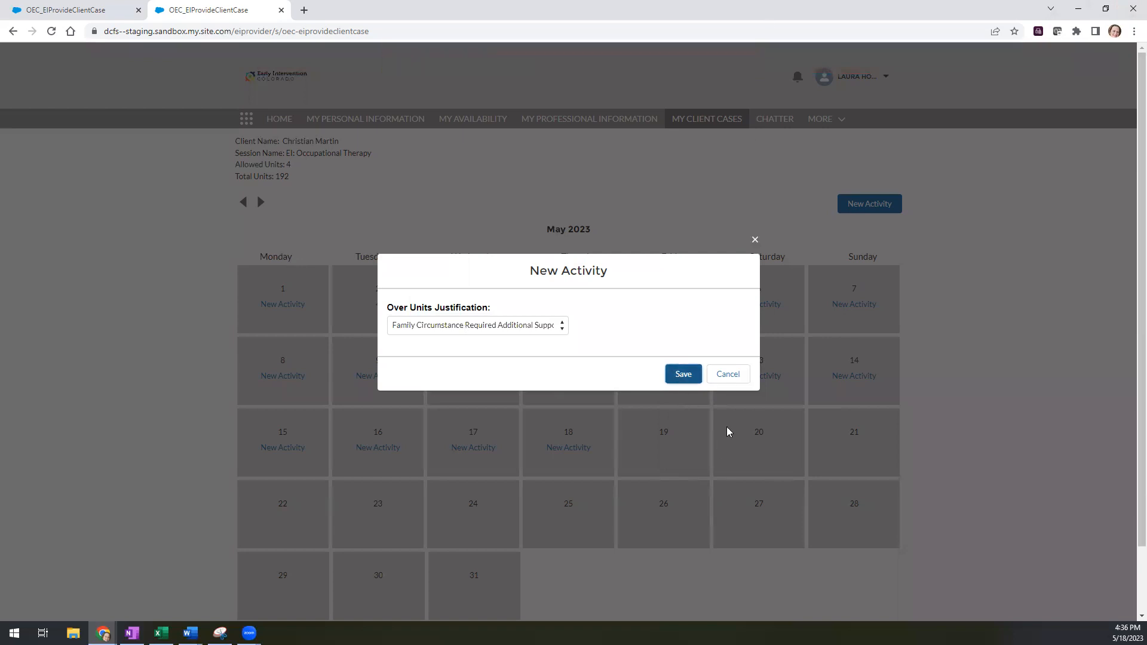
{"action": "left_click", "coordinate": [726, 378]}
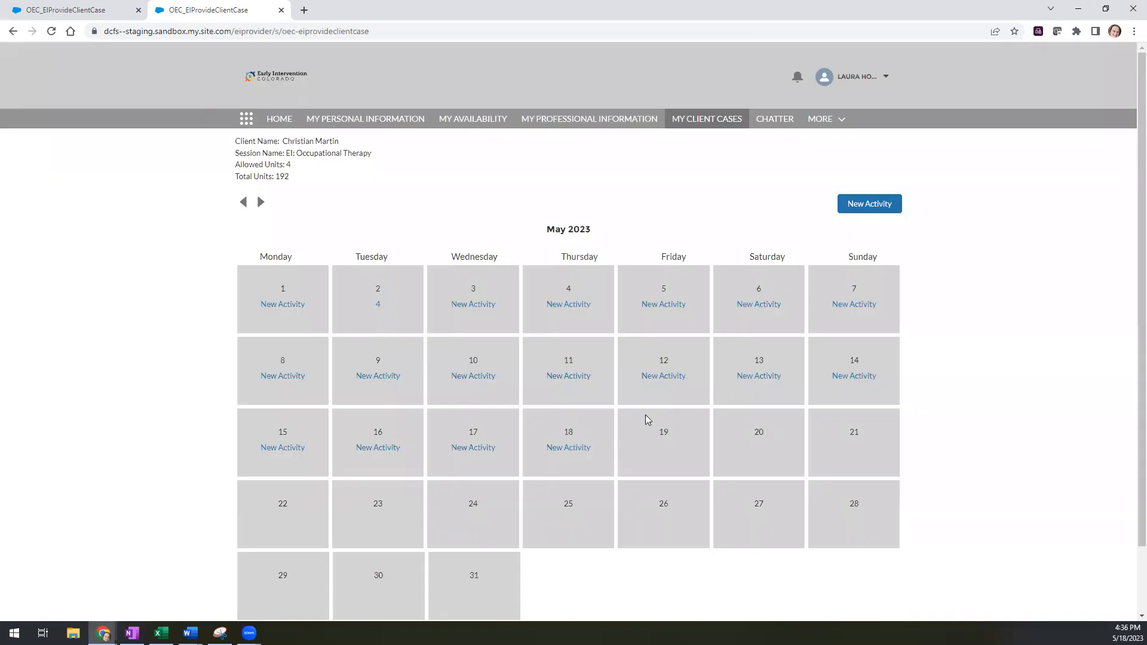
{"action": "left_click", "coordinate": [51, 32]}
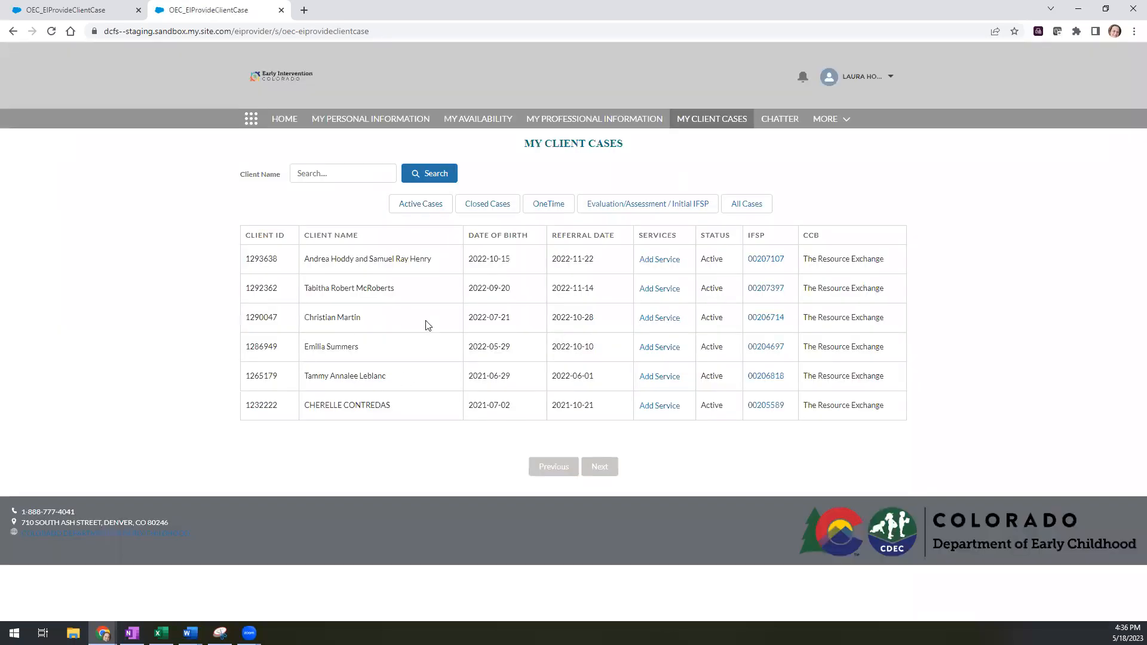
{"action": "left_click", "coordinate": [653, 320]}
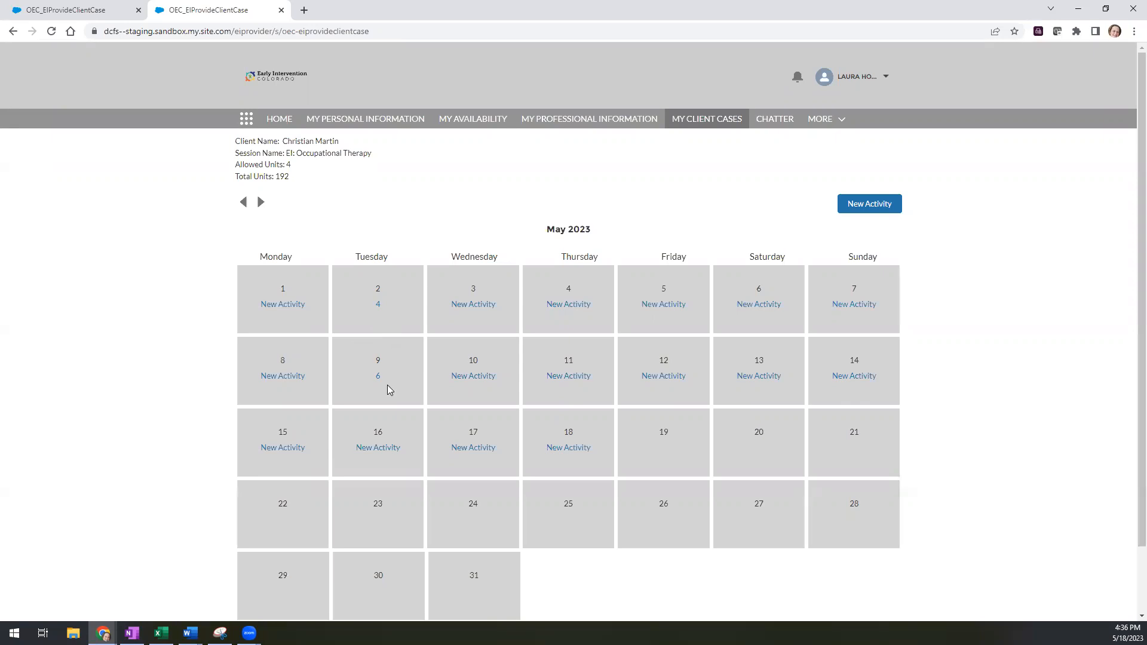
- Add an EI: Mileage transaction of 25 miles at a rate of $0.56 to the May 2 activity and save it
{"action": "left_click", "coordinate": [379, 304]}
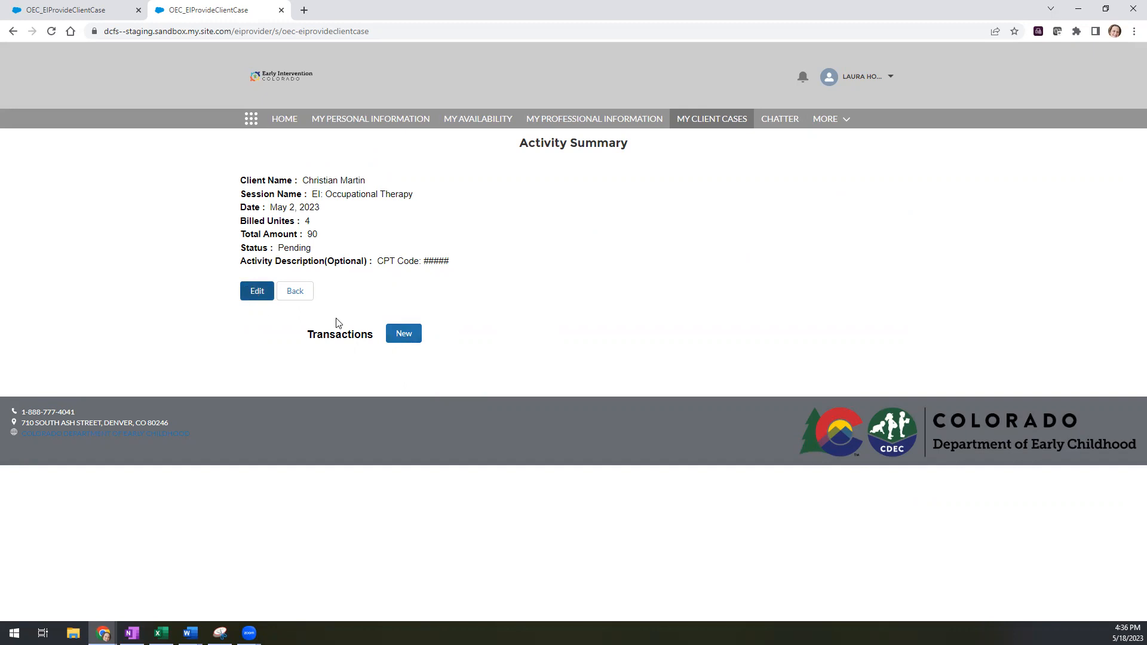
{"action": "left_click", "coordinate": [406, 341]}
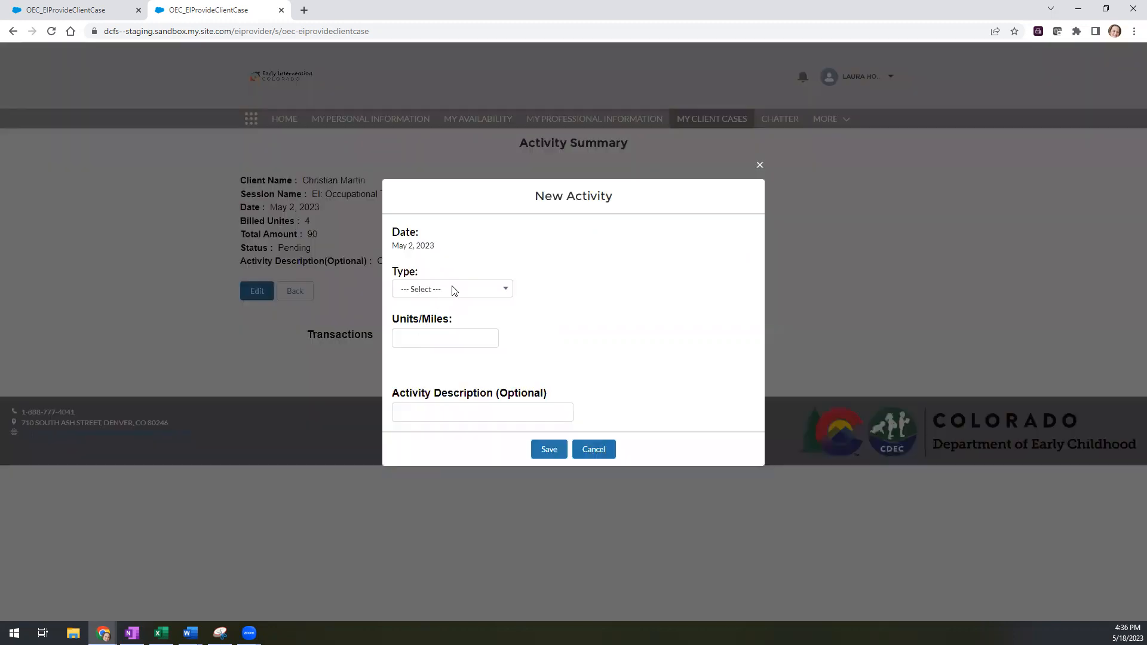
{"action": "left_click", "coordinate": [452, 289]}
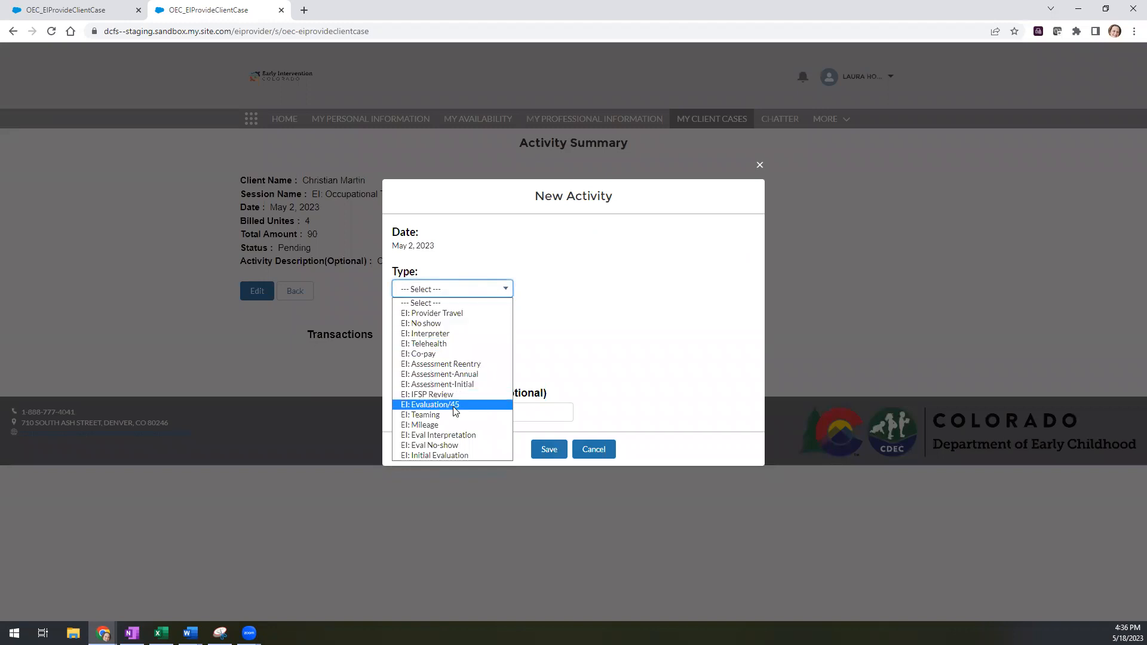
{"action": "left_click", "coordinate": [451, 425]}
{"action": "left_click", "coordinate": [445, 313]}
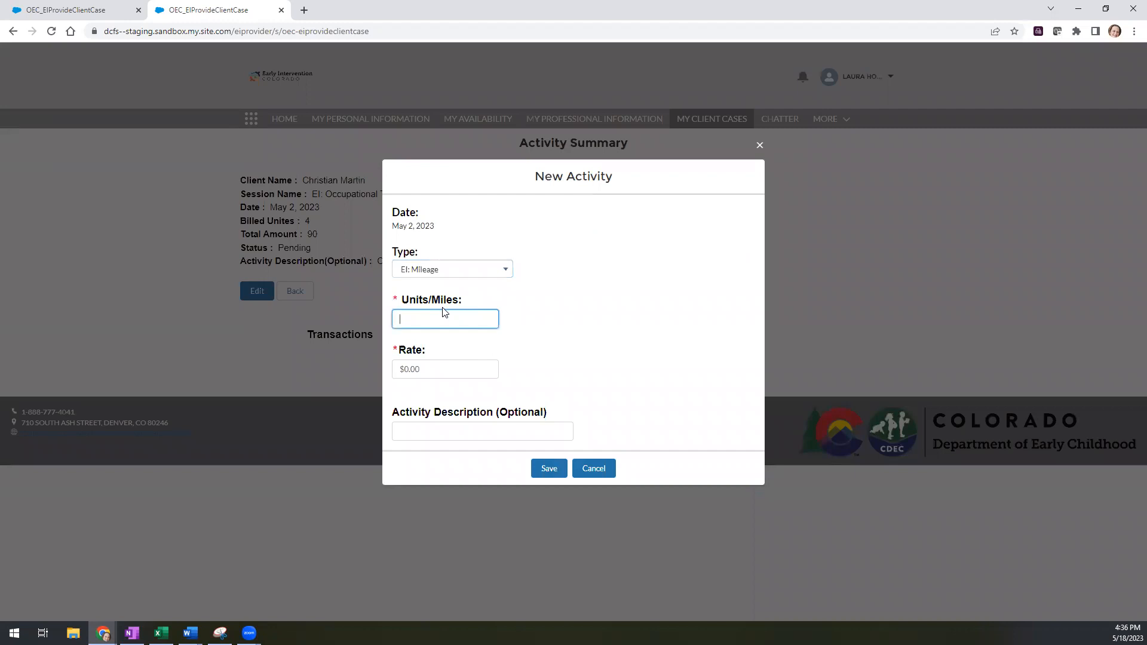
{"action": "type", "text": "25"}
{"action": "left_click", "coordinate": [440, 371]}
{"action": "type", "text": ".56"}
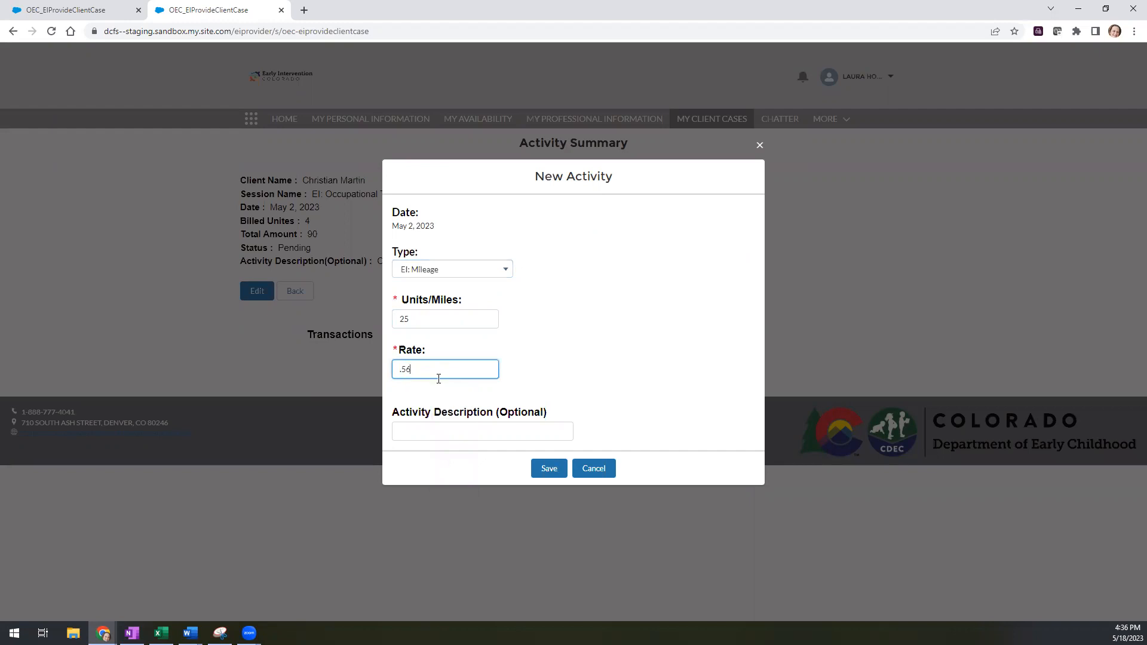
{"action": "left_click", "coordinate": [442, 393]}
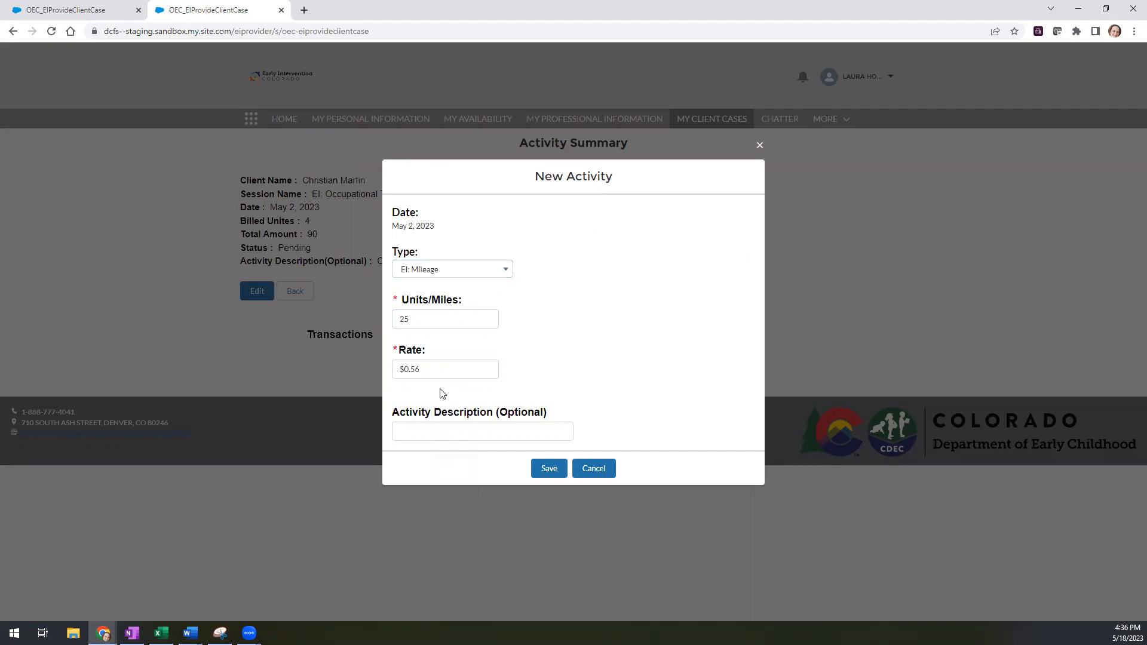
{"action": "left_click", "coordinate": [545, 470]}
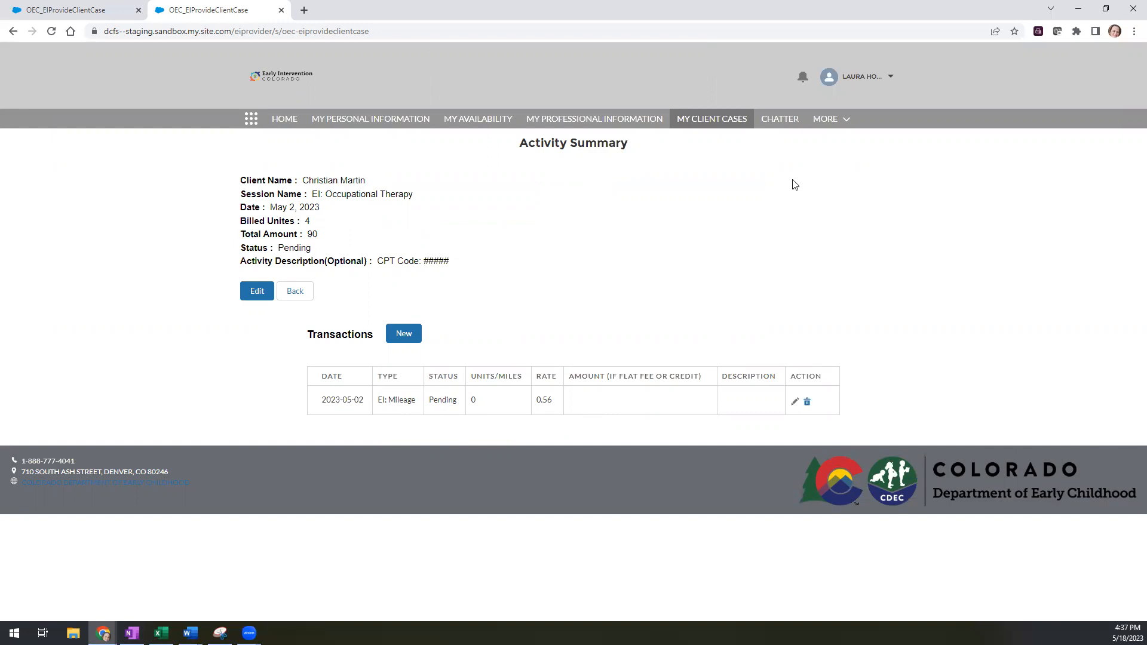
- Open the second listed client case's April 2023 service calendar and review the April 17 activity summary
{"action": "left_click", "coordinate": [712, 119]}
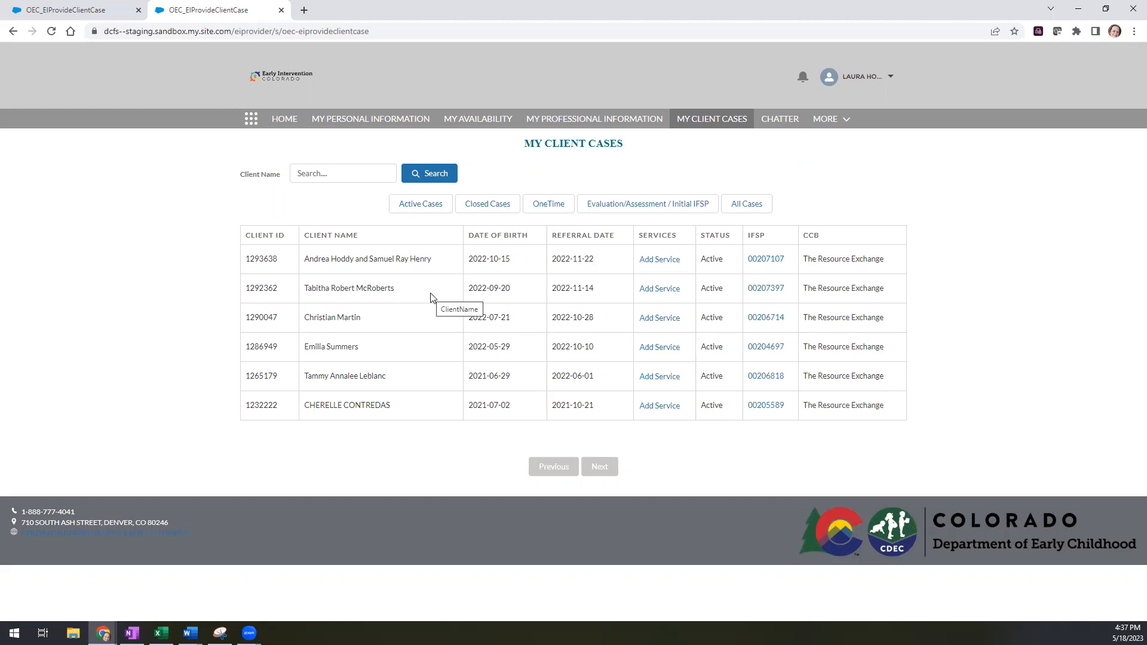
{"action": "left_click", "coordinate": [651, 289]}
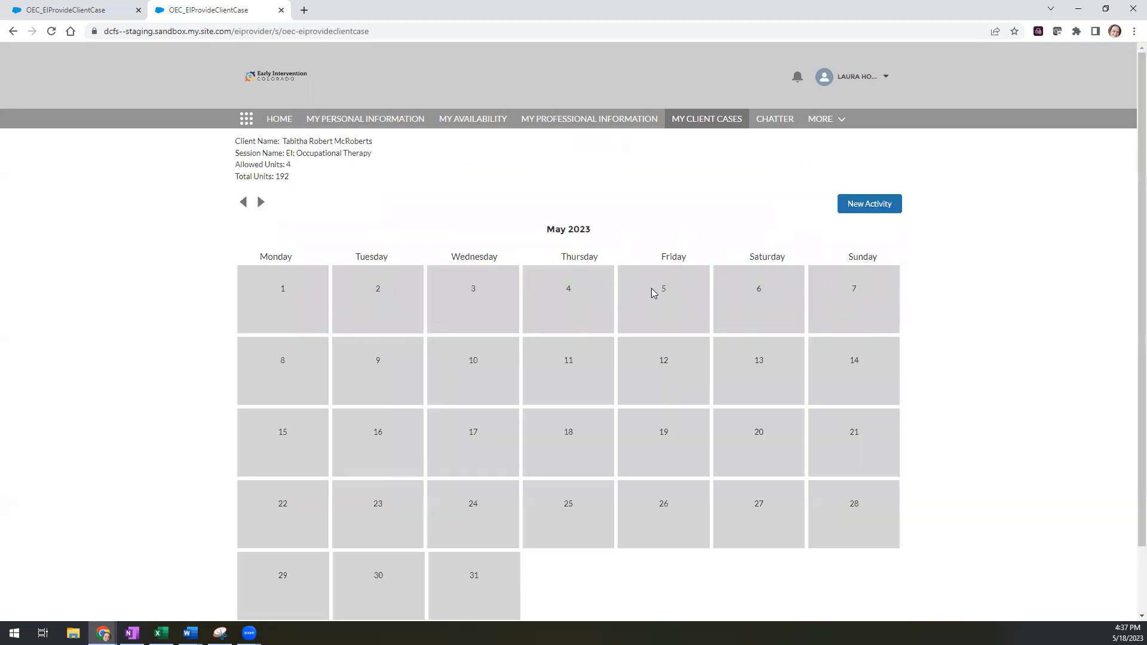
{"action": "left_click", "coordinate": [244, 202]}
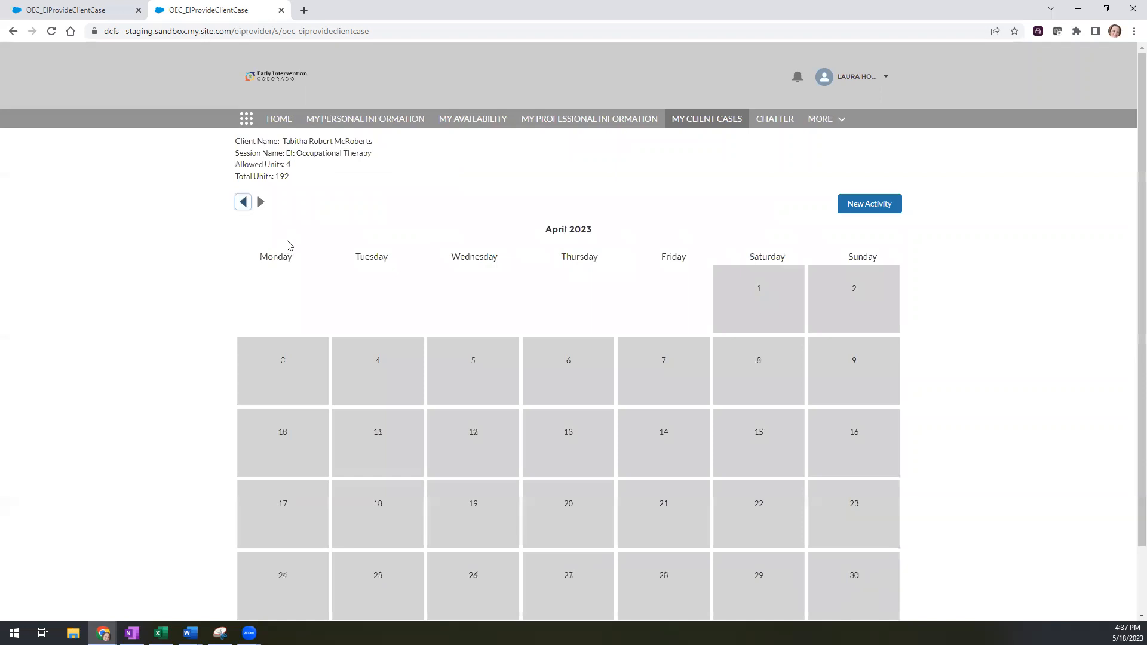
{"action": "scroll", "coordinate": [444, 265], "scroll_direction": "down", "scroll_amount": 2}
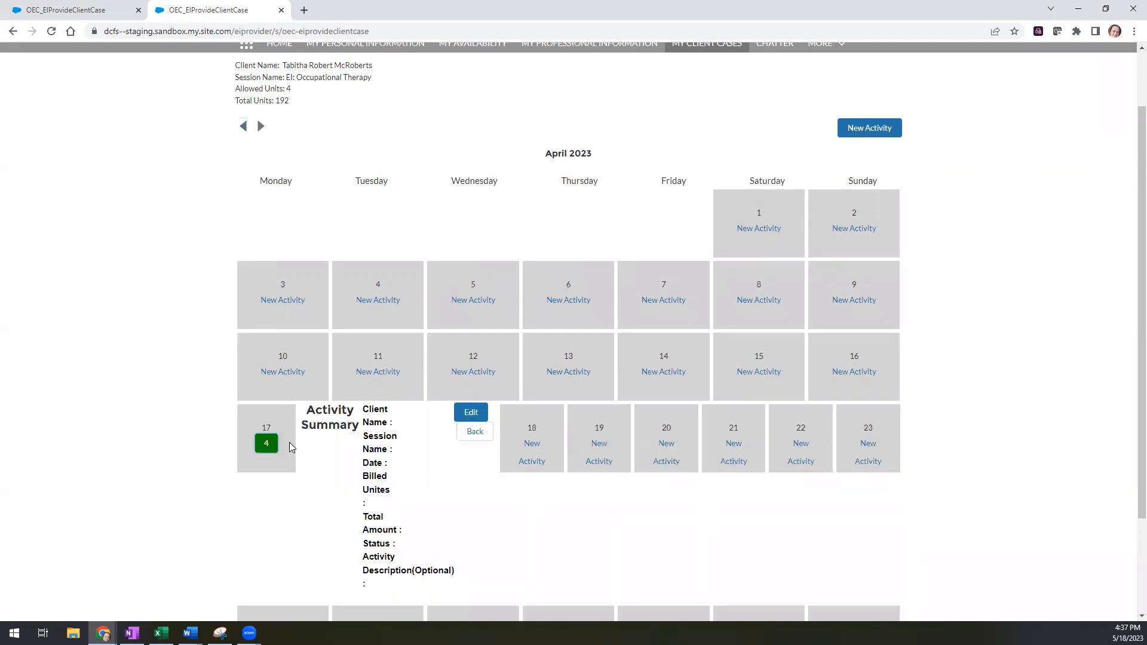
{"action": "left_click", "coordinate": [291, 446]}
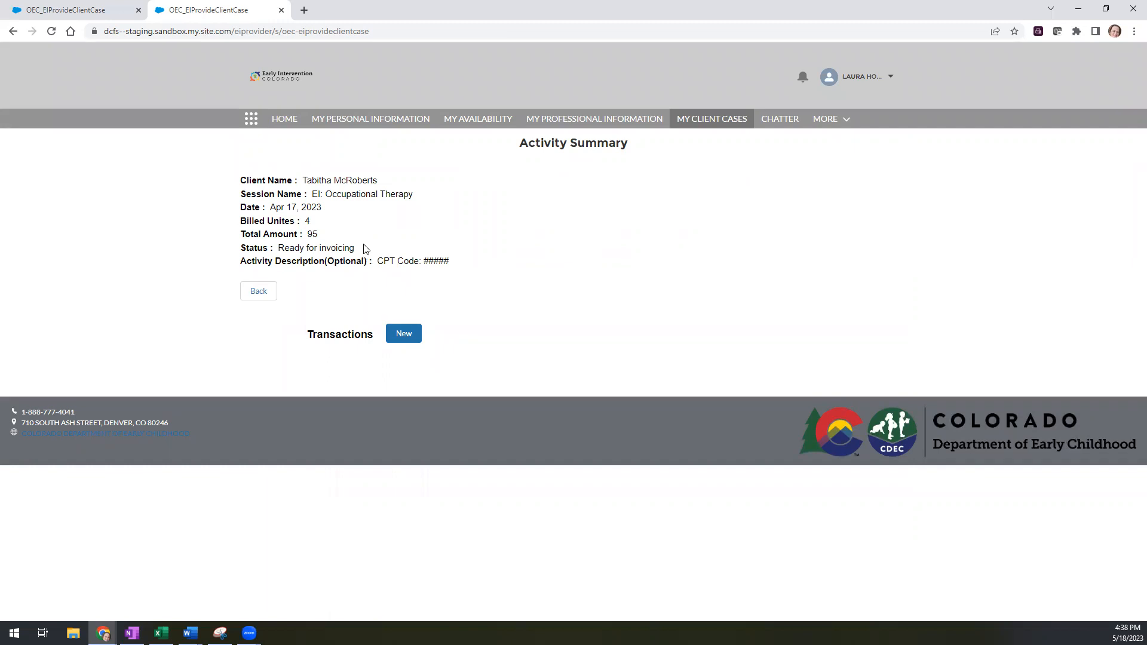
{"action": "left_click", "coordinate": [259, 292]}
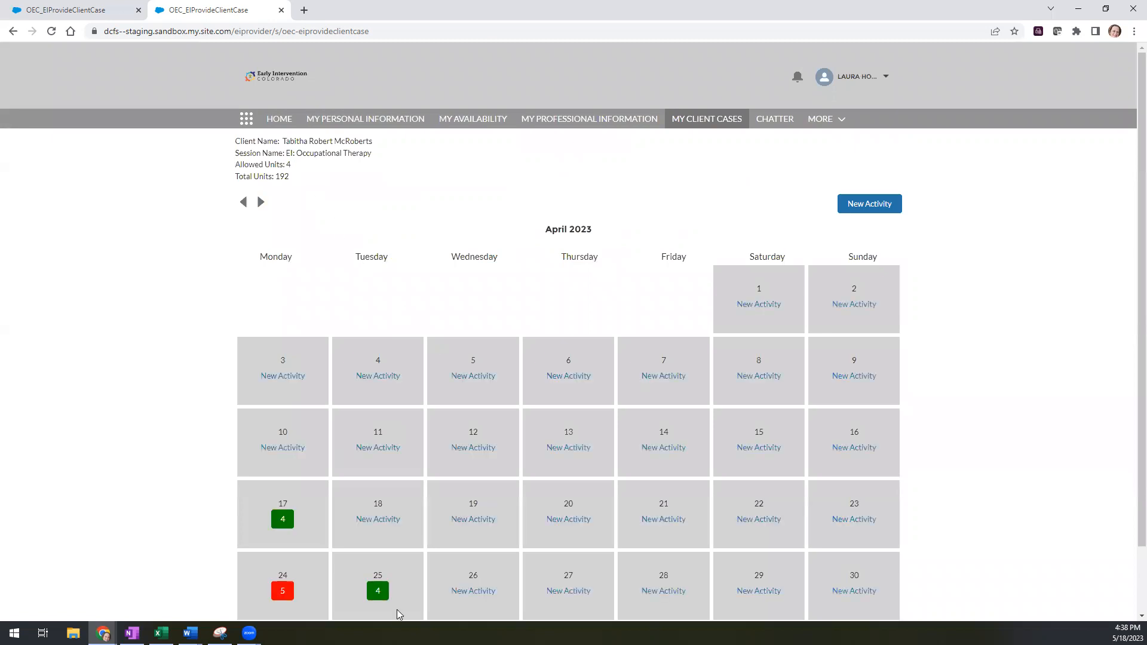
- Review the April 25 activity summary and return to the April 2023 calendar
{"action": "scroll", "coordinate": [399, 614], "scroll_direction": "down", "scroll_amount": 1}
{"action": "left_click", "coordinate": [373, 533]}
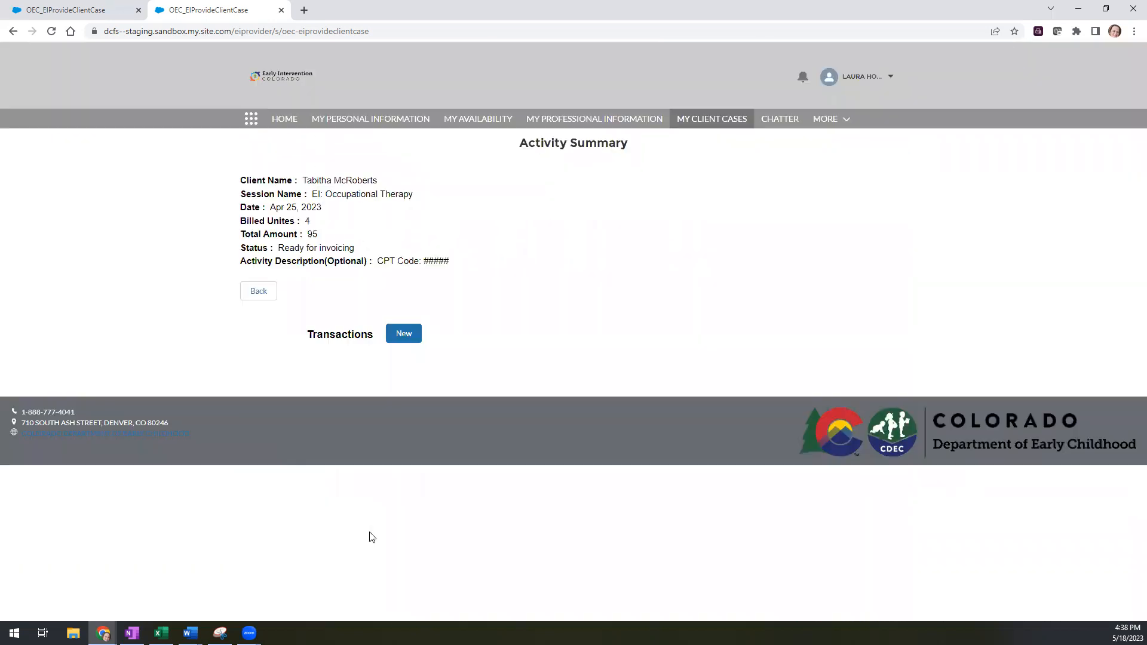
{"action": "left_click", "coordinate": [264, 291]}
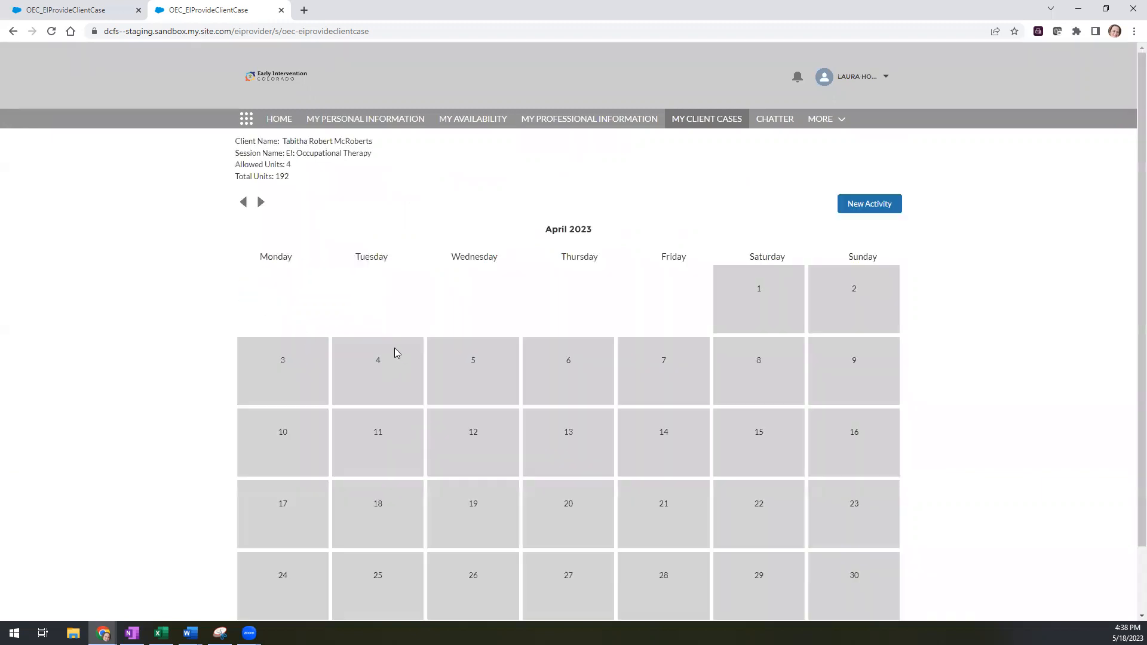
- Open the April 24 activity summary and highlight its reason for rejection and over units justification
{"action": "scroll", "coordinate": [350, 445], "scroll_direction": "down", "scroll_amount": 1}
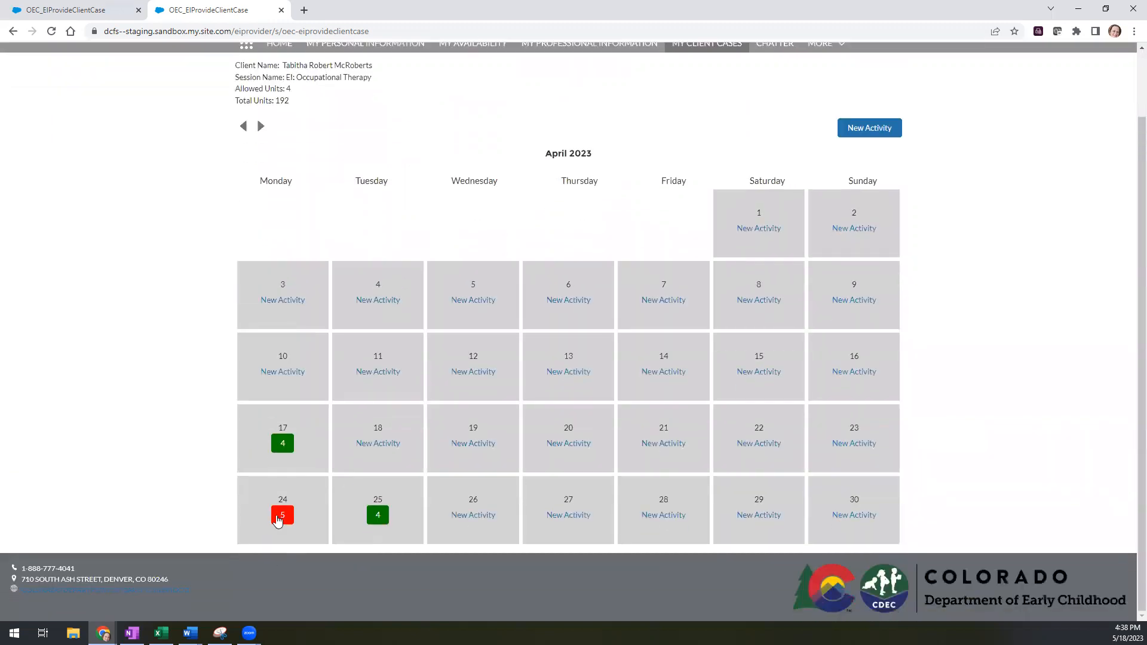
{"action": "left_click", "coordinate": [279, 517]}
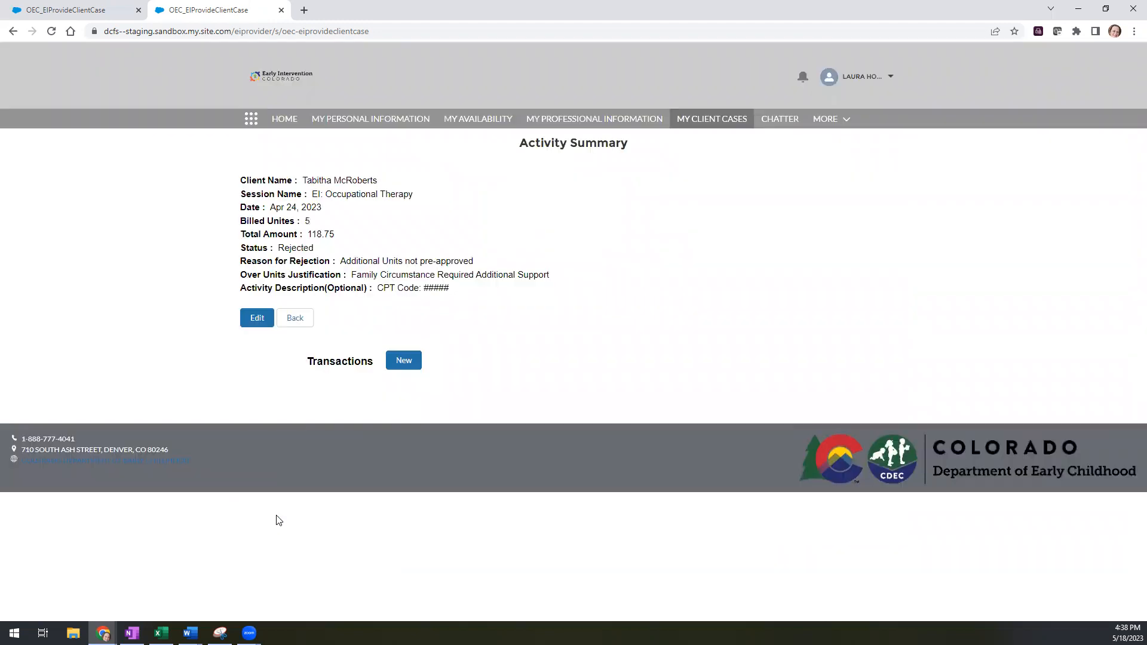
{"action": "left_click_drag", "start_coordinate": [245, 261], "coordinate": [496, 266]}
{"action": "left_click", "coordinate": [501, 264]}
{"action": "left_click_drag", "start_coordinate": [238, 280], "coordinate": [553, 276]}
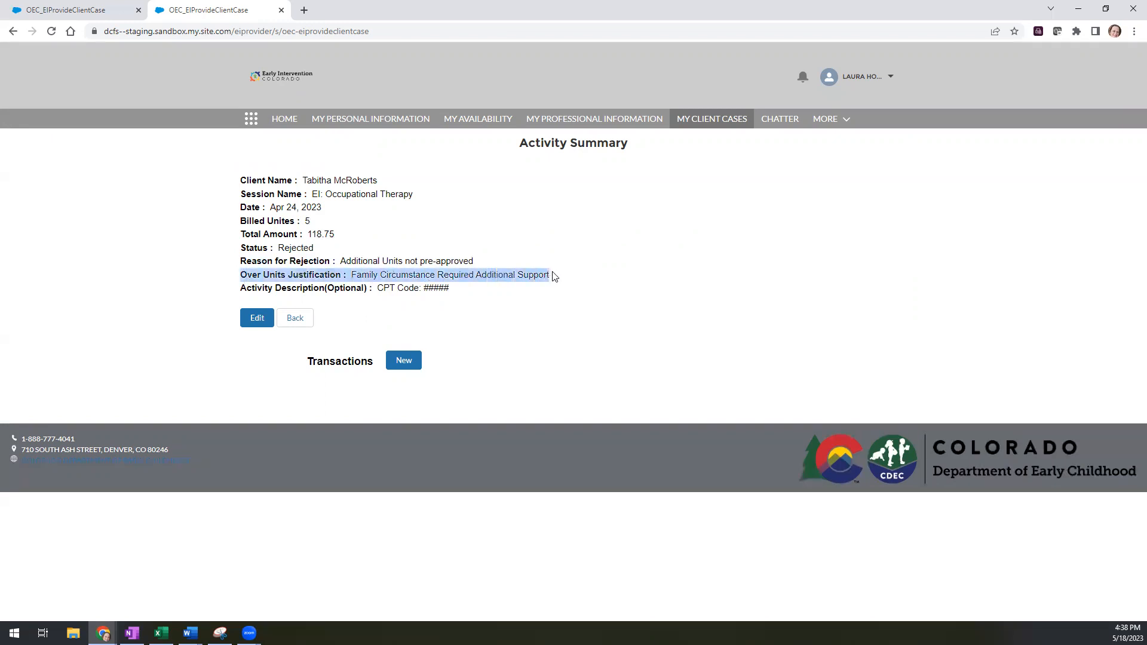
- Highlight the reason for rejection on the April 24 activity summary and return to the April 2023 calendar to look over its activities
{"action": "left_click", "coordinate": [567, 281]}
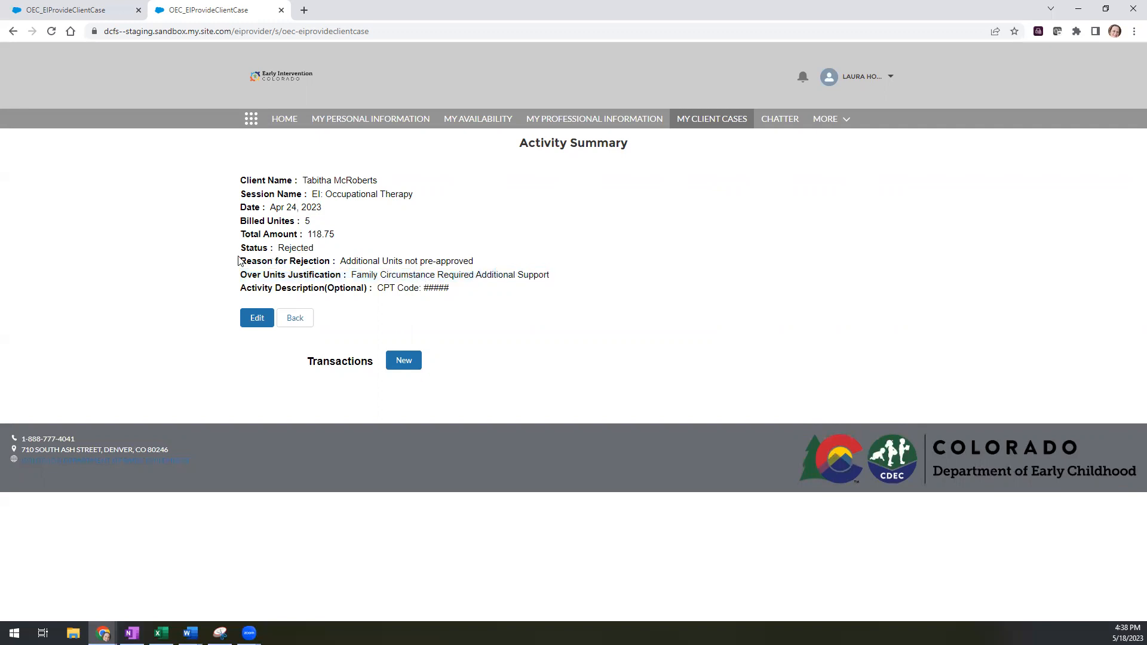
{"action": "left_click_drag", "start_coordinate": [242, 264], "coordinate": [478, 267]}
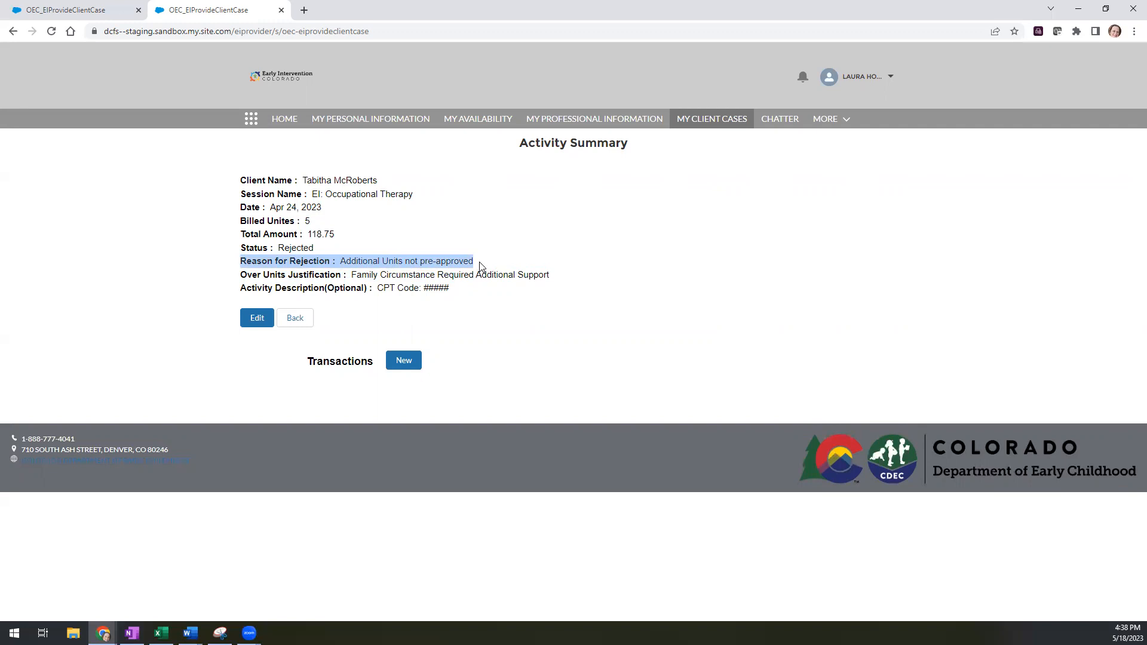
{"action": "left_click", "coordinate": [480, 267]}
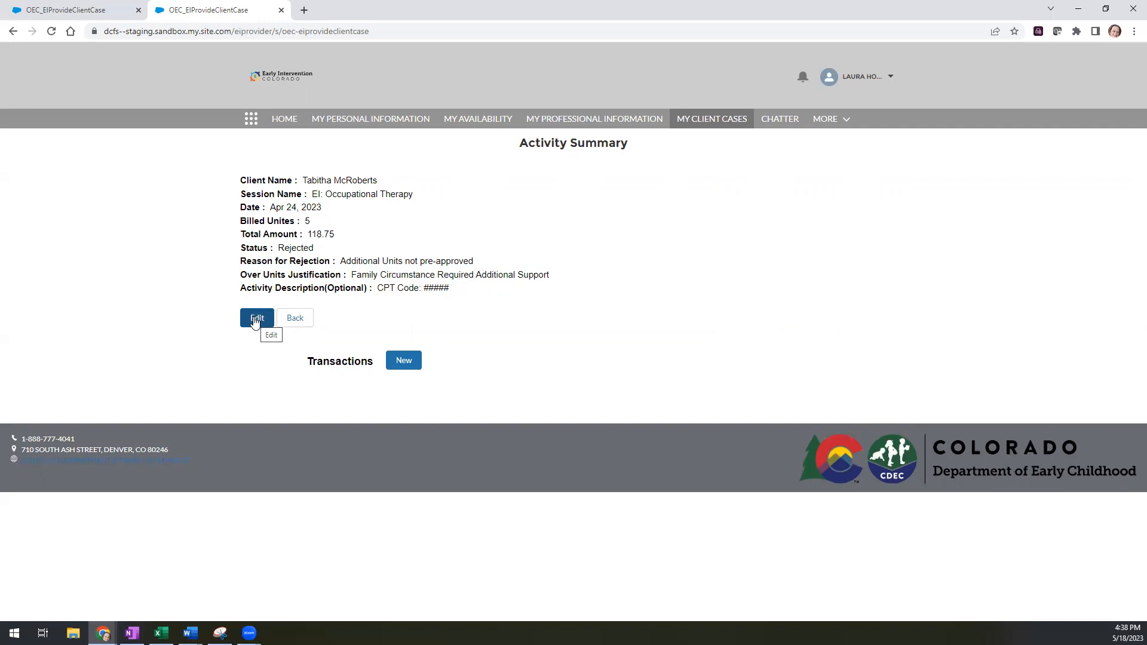
{"action": "left_click", "coordinate": [292, 319]}
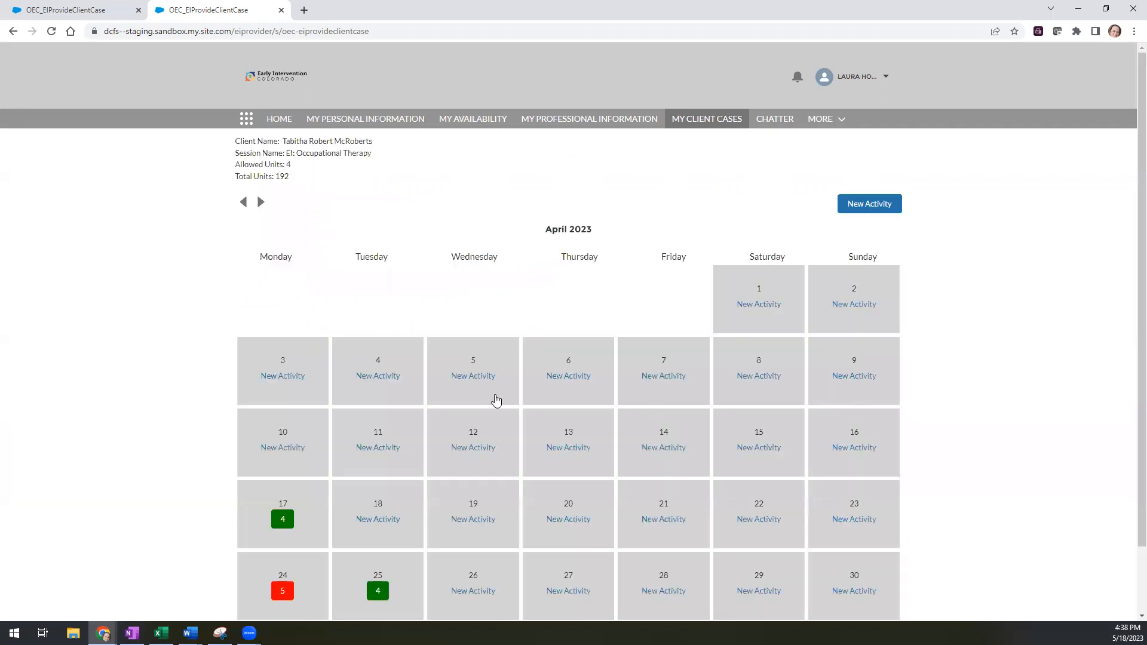
{"action": "scroll", "coordinate": [481, 365], "scroll_direction": "down", "scroll_amount": 2}
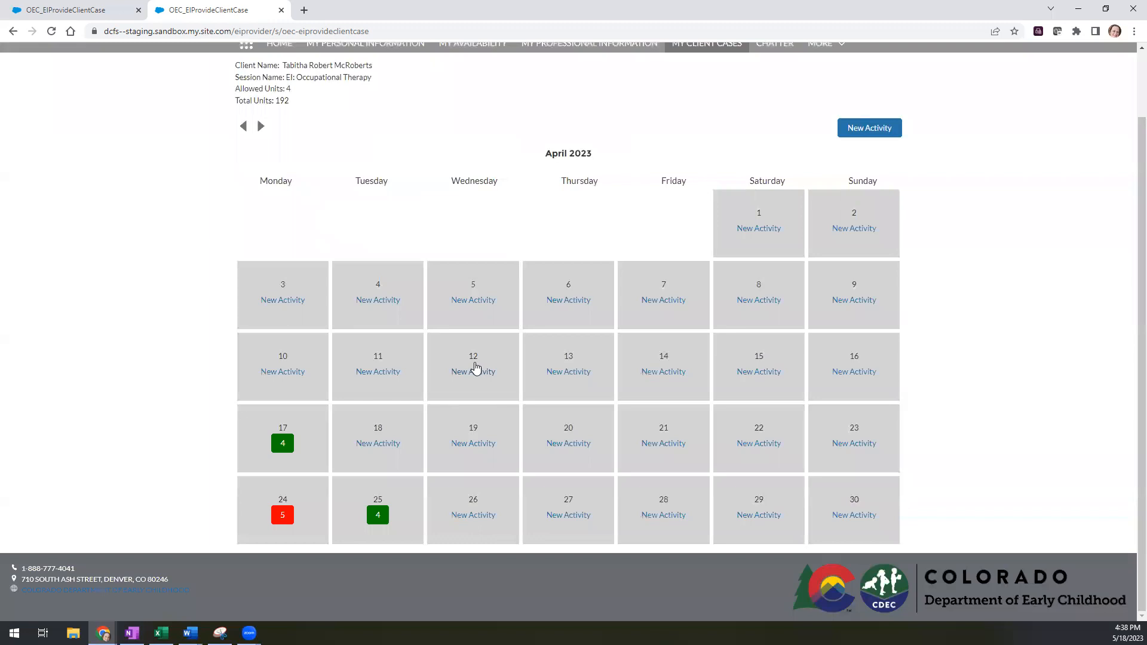
{"action": "scroll", "coordinate": [517, 418], "scroll_direction": "up", "scroll_amount": 2}
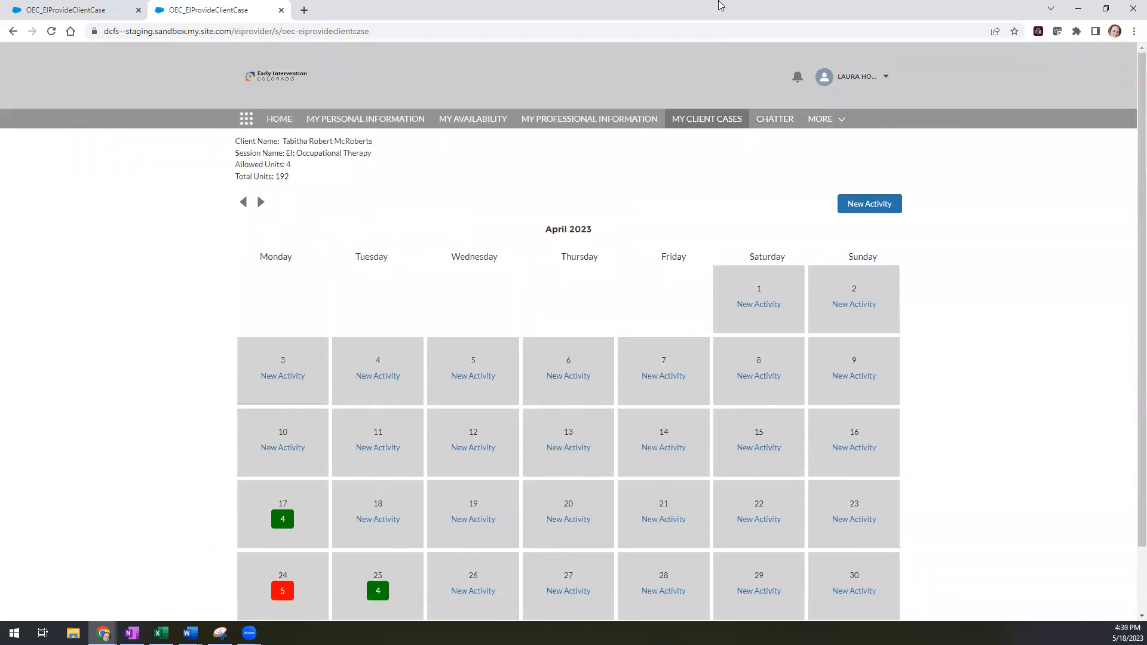
{"action": "left_click", "coordinate": [721, 6]}
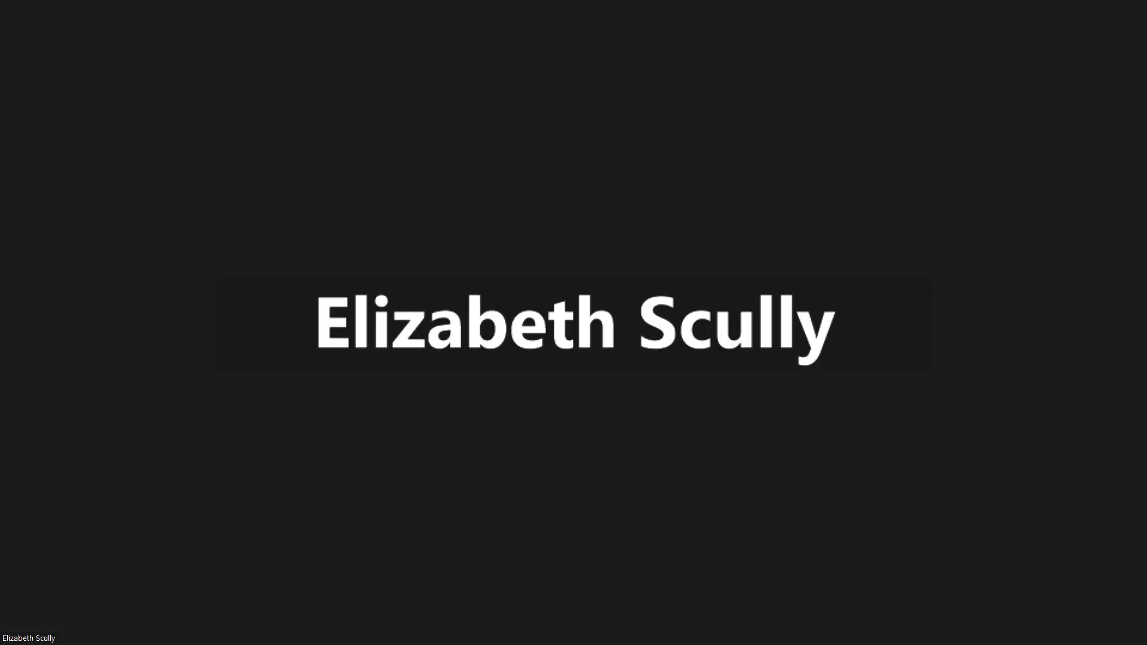